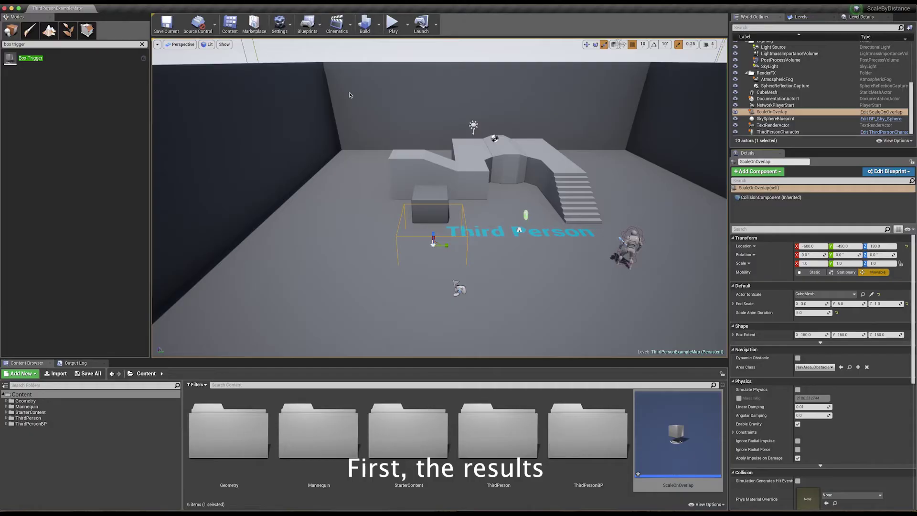
# Step: Play the level in the editor, walk the character toward the stairs, then stop
pyautogui.click(390, 28)
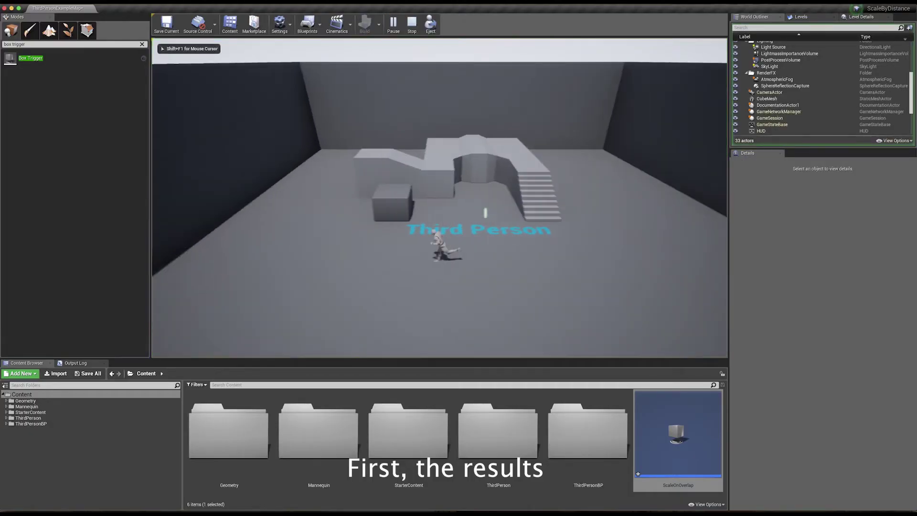
pyautogui.press('a')
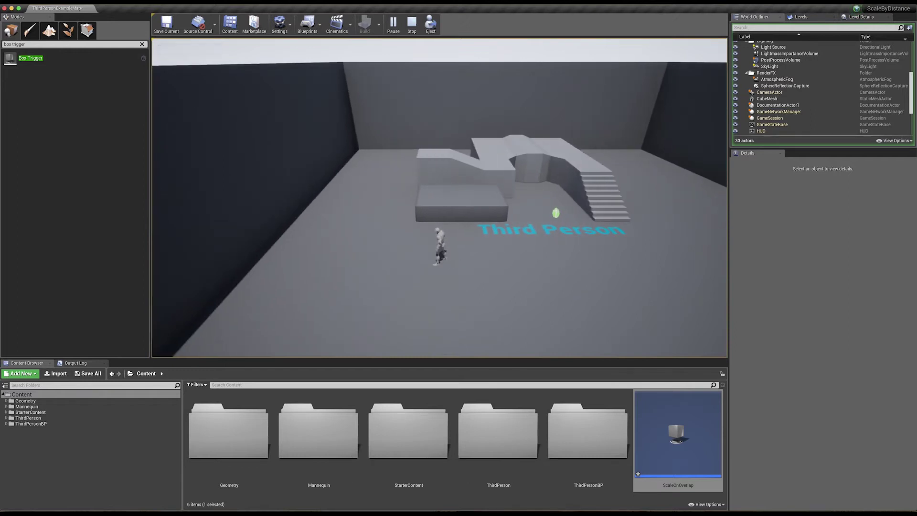
pyautogui.press('Escape')
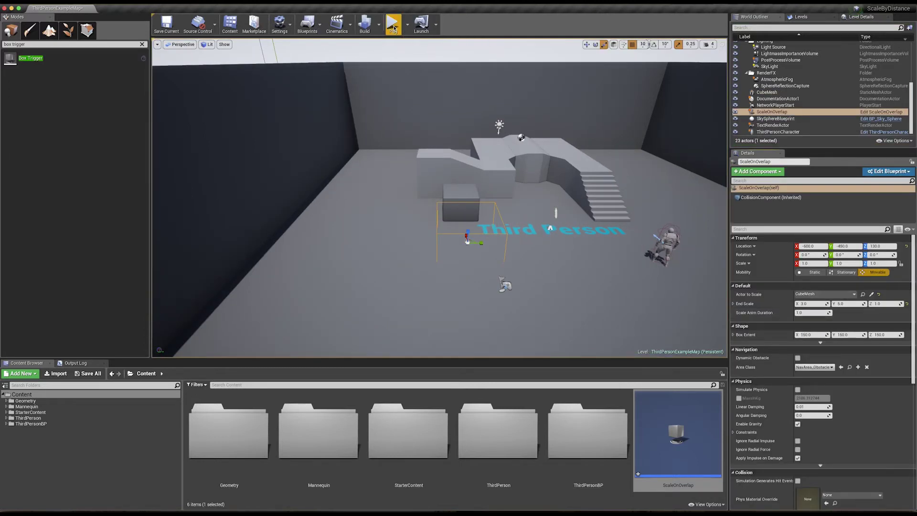
# Step: Run a second play session, walking the character toward the stairs and back
pyautogui.click(393, 24)
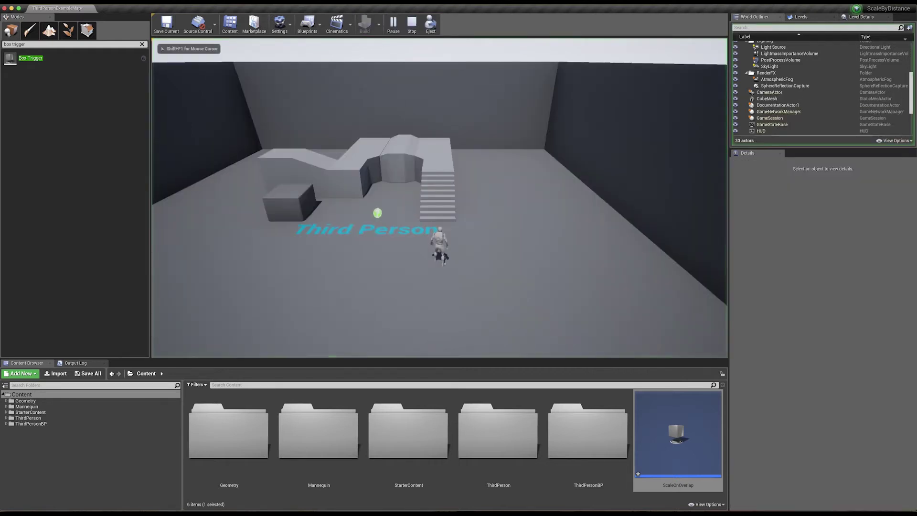
pyautogui.press('w')
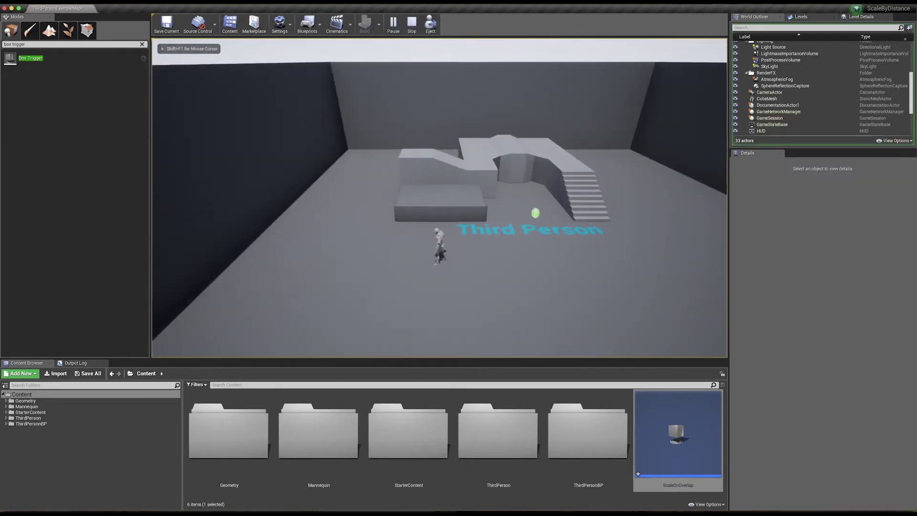
pyautogui.press('s')
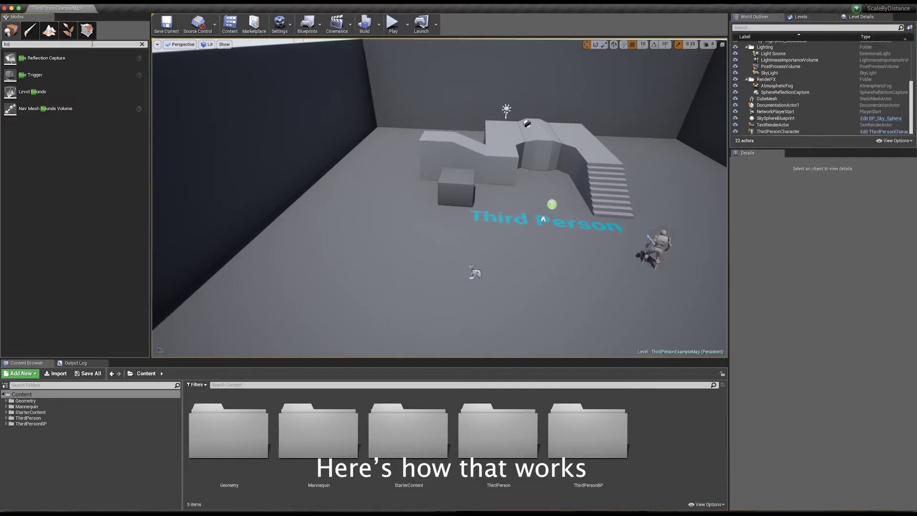
# Step: Drop a Box Trigger into the level and convert it into a Blueprint class named ScaleOnOverlap
pyautogui.moveTo(90, 54); pyautogui.dragTo(455, 228)
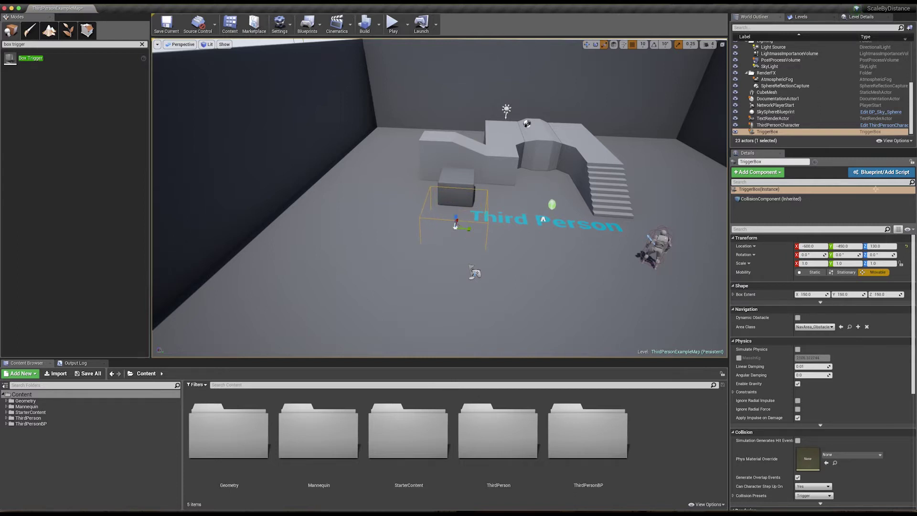
pyautogui.click(870, 174)
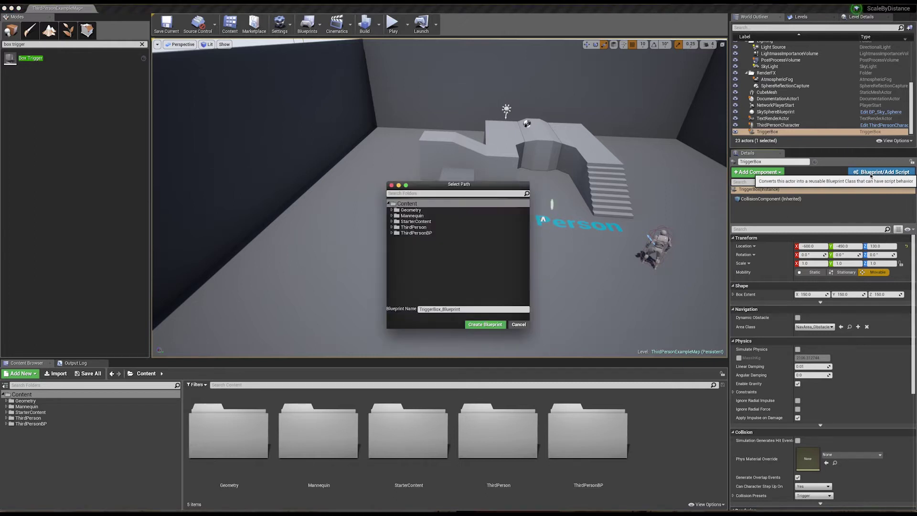
pyautogui.click(472, 309)
pyautogui.press('BackSpace')
pyautogui.press('BackSpace')
pyautogui.press('BackSpace')
pyautogui.write('ScaleOnOverlap')
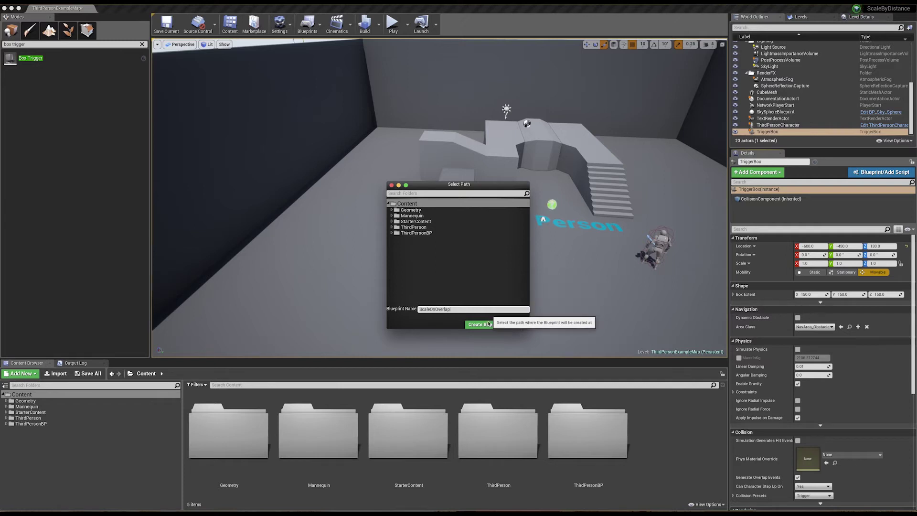
pyautogui.click(492, 324)
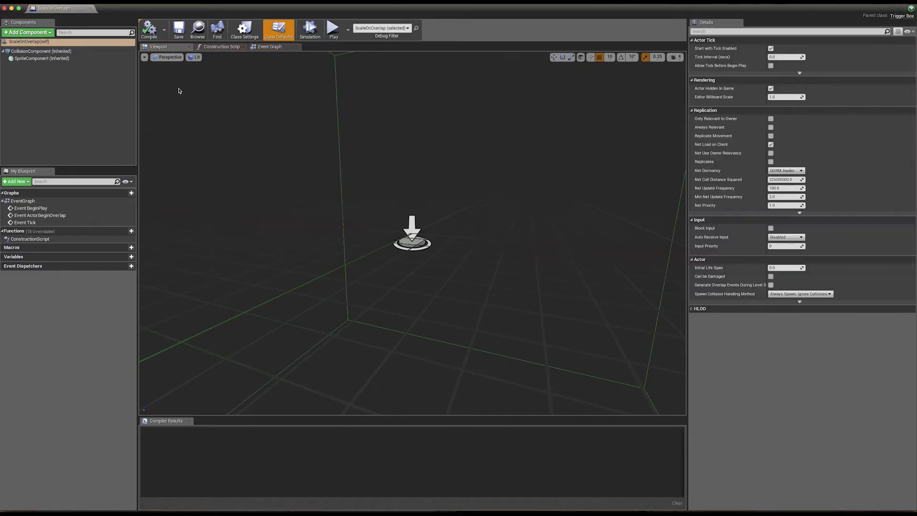
# Step: Add ActorToScale as an instance-editable Actor object reference variable and go to the Event Graph
pyautogui.click(125, 257)
pyautogui.write('ActorToScale')
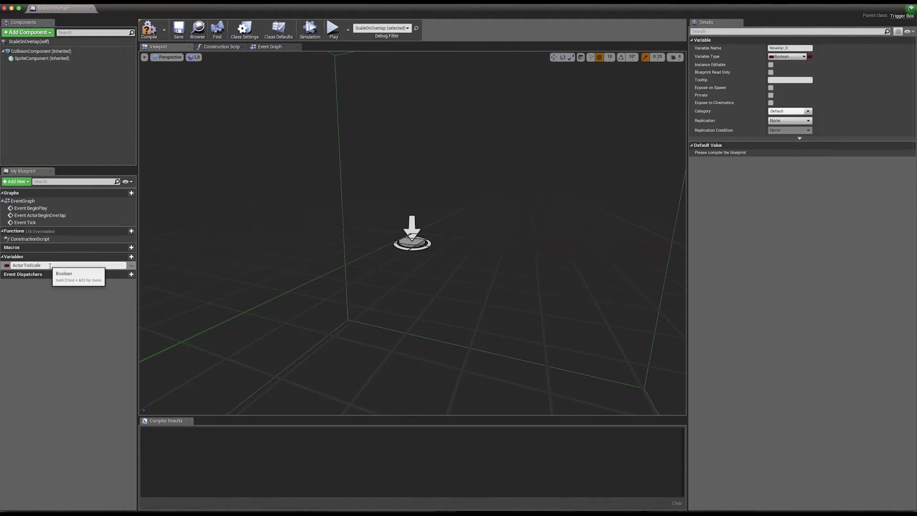
pyautogui.press('Return')
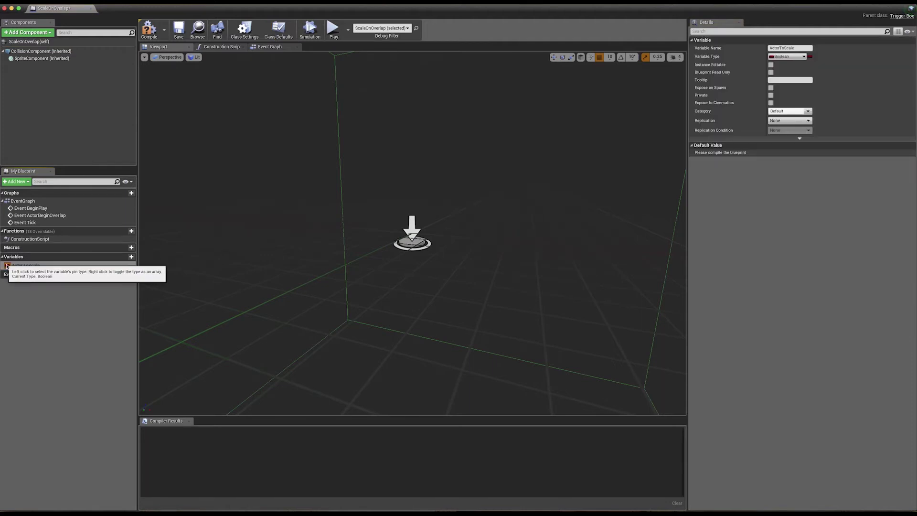
pyautogui.click(6, 265)
pyautogui.write('Actor')
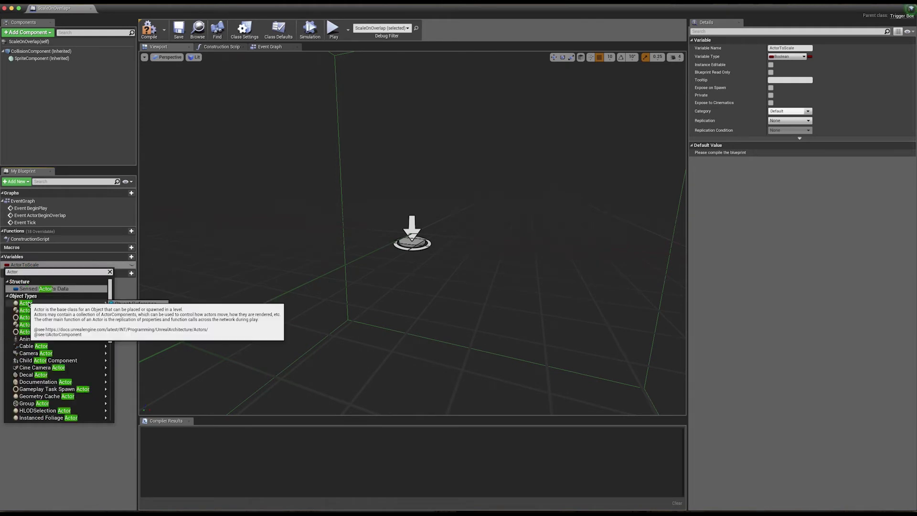
pyautogui.click(29, 304)
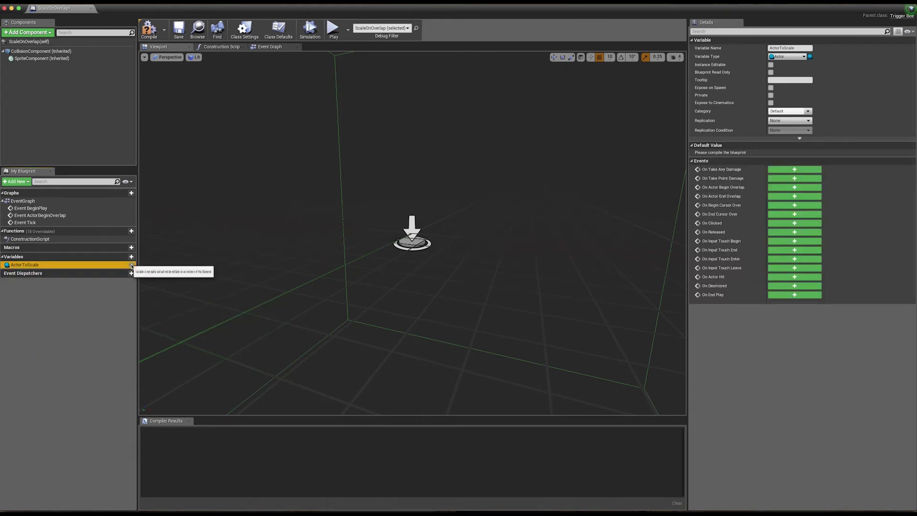
pyautogui.click(132, 267)
pyautogui.click(44, 300)
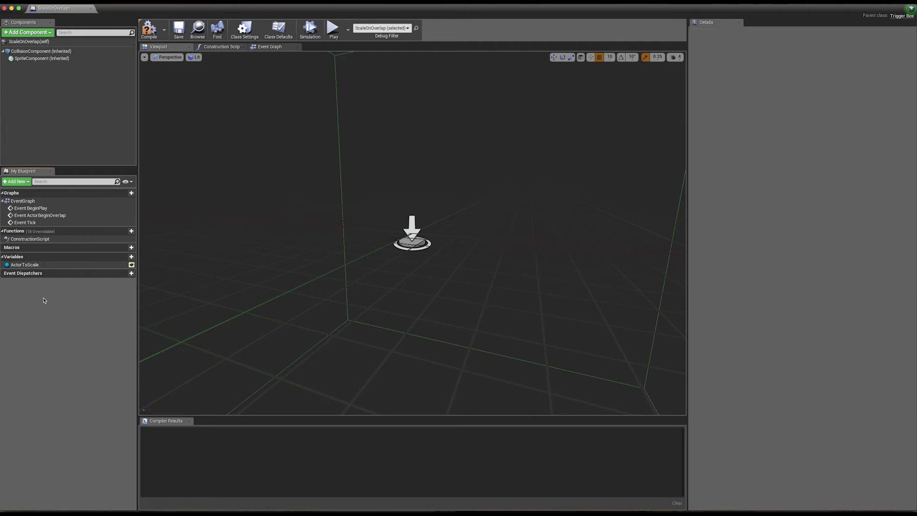
pyautogui.click(270, 47)
pyautogui.click(27, 265)
# Step: Place an ActorToScale getter and wire it into a new Set Actor Scale 3D node
pyautogui.moveTo(522, 277); pyautogui.dragTo(555, 283)
pyautogui.moveTo(607, 268); pyautogui.dragTo(514, 268, button='right')
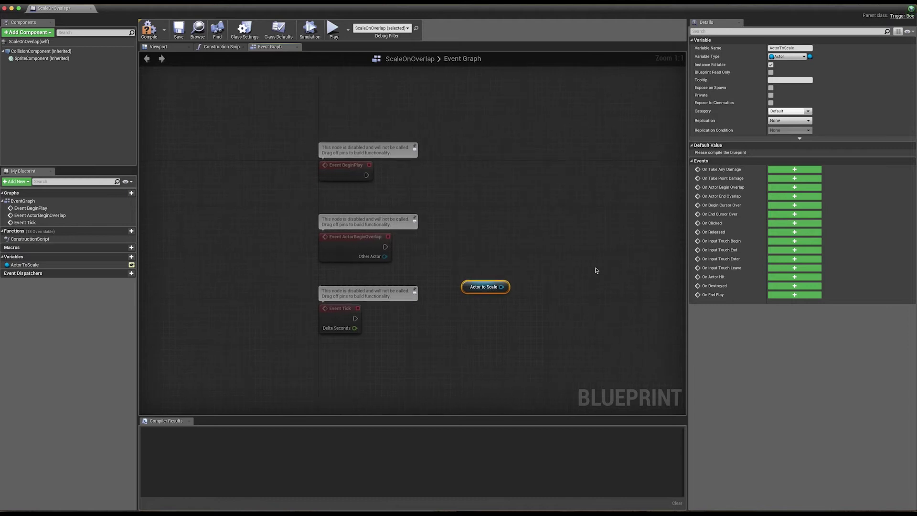
pyautogui.moveTo(501, 286); pyautogui.dragTo(574, 249)
pyautogui.write('set actor sc')
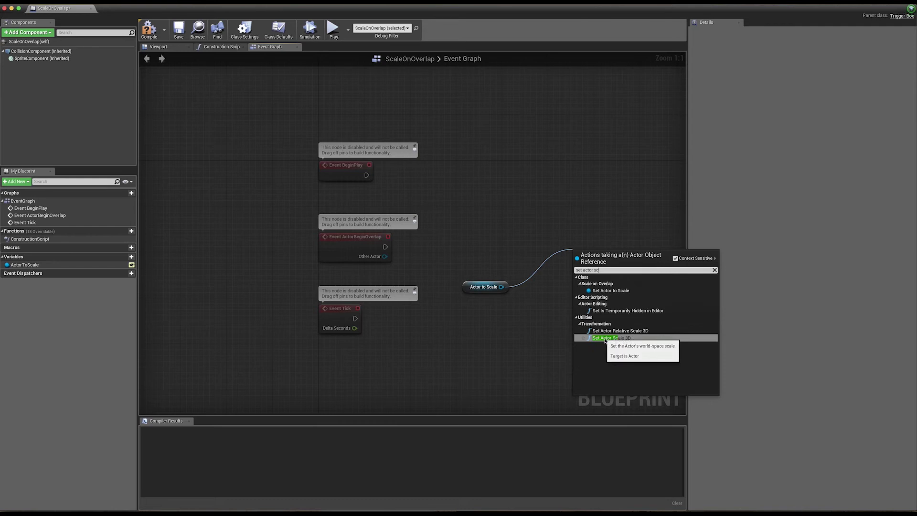
pyautogui.click(605, 338)
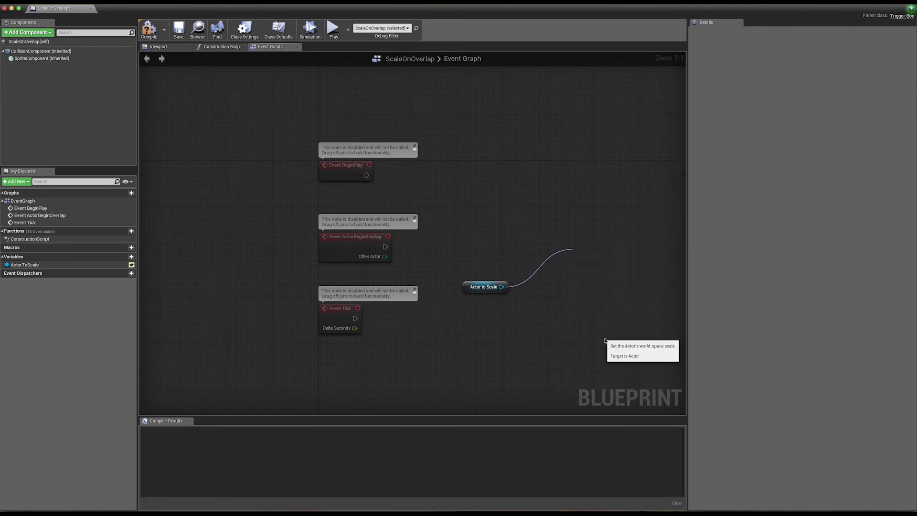
pyautogui.moveTo(592, 260); pyautogui.dragTo(655, 232)
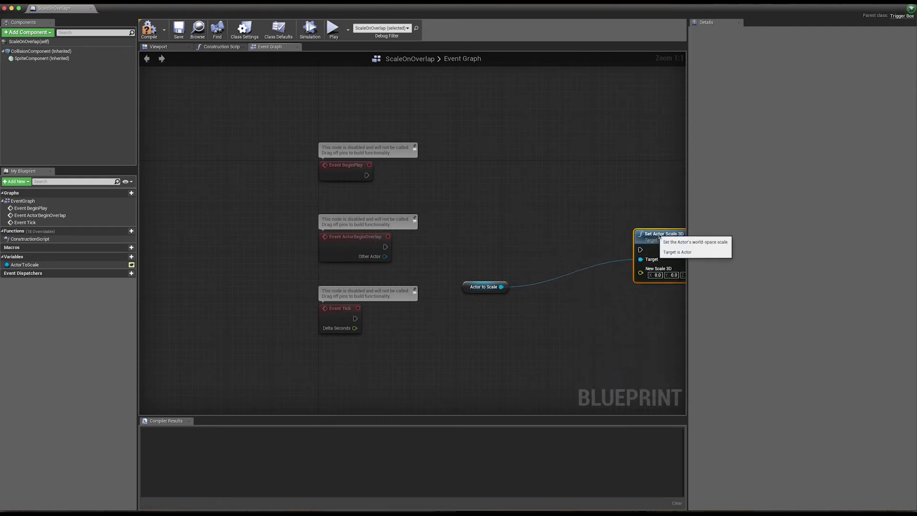
# Step: Add a Lerp (vector) feeding New Scale 3D and promote its A input to a variable
pyautogui.rightClick(549, 240)
pyautogui.write('LE')
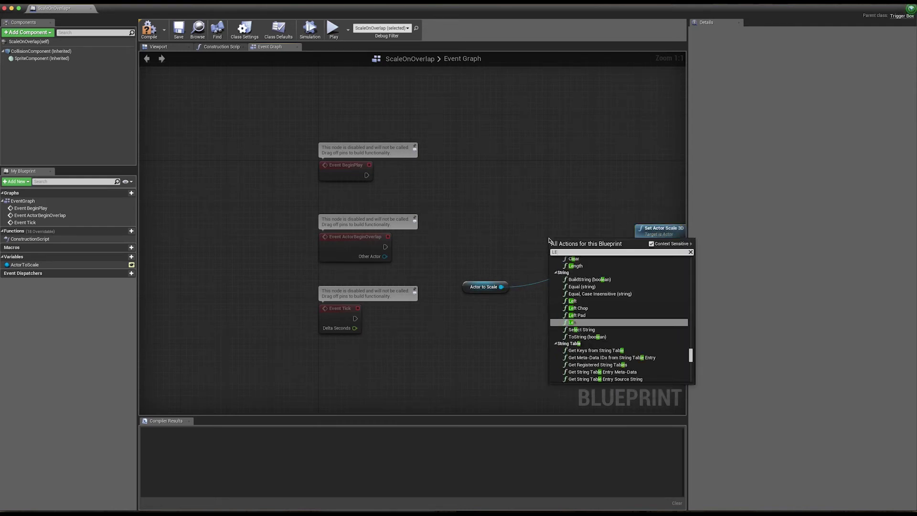
pyautogui.write('rp vector')
pyautogui.click(581, 272)
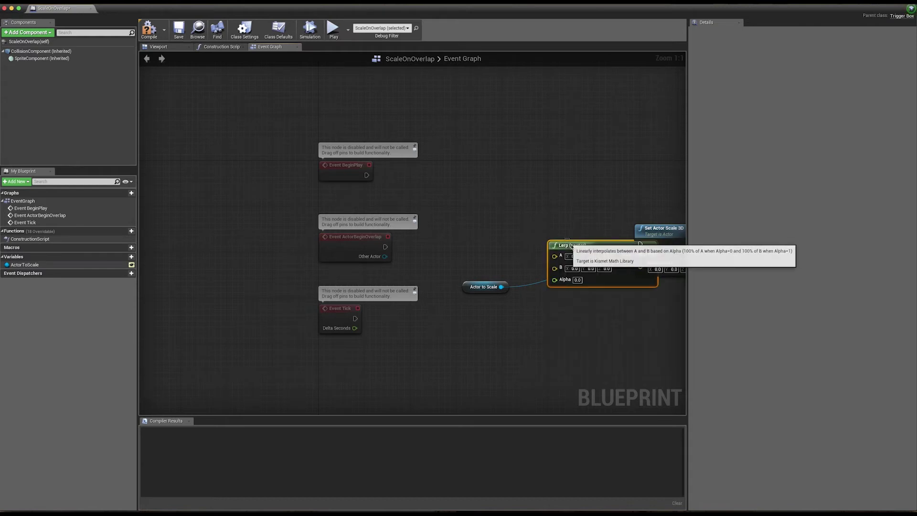
pyautogui.moveTo(575, 247); pyautogui.dragTo(534, 231)
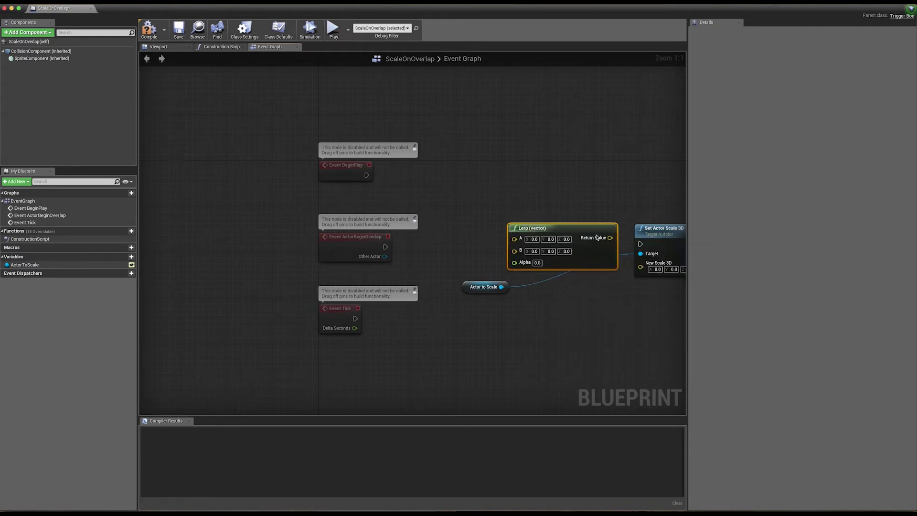
pyautogui.moveTo(596, 237); pyautogui.dragTo(517, 239, button='right')
pyautogui.moveTo(560, 233); pyautogui.dragTo(634, 217)
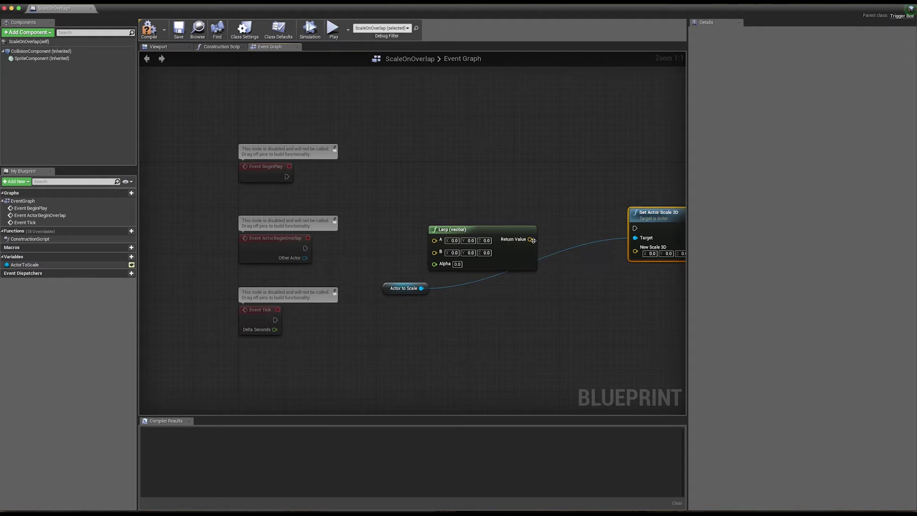
pyautogui.moveTo(532, 240); pyautogui.dragTo(634, 250)
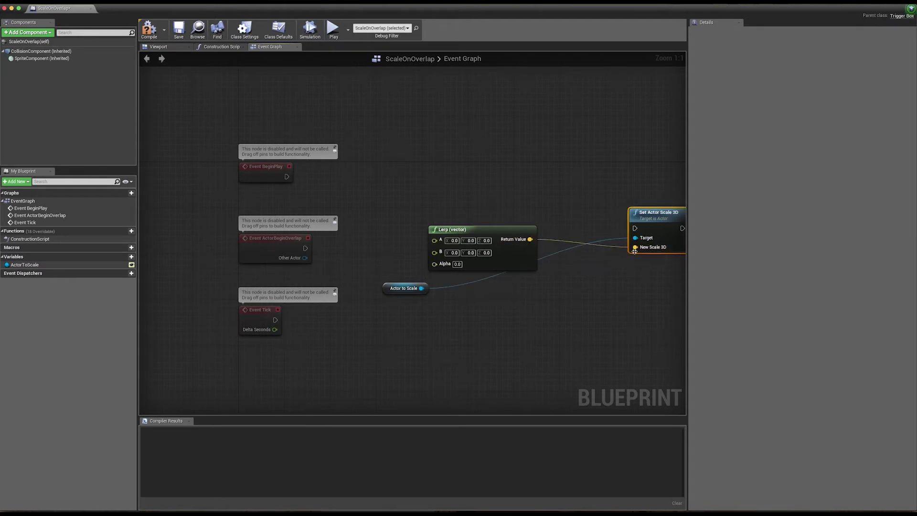
pyautogui.rightClick(435, 252)
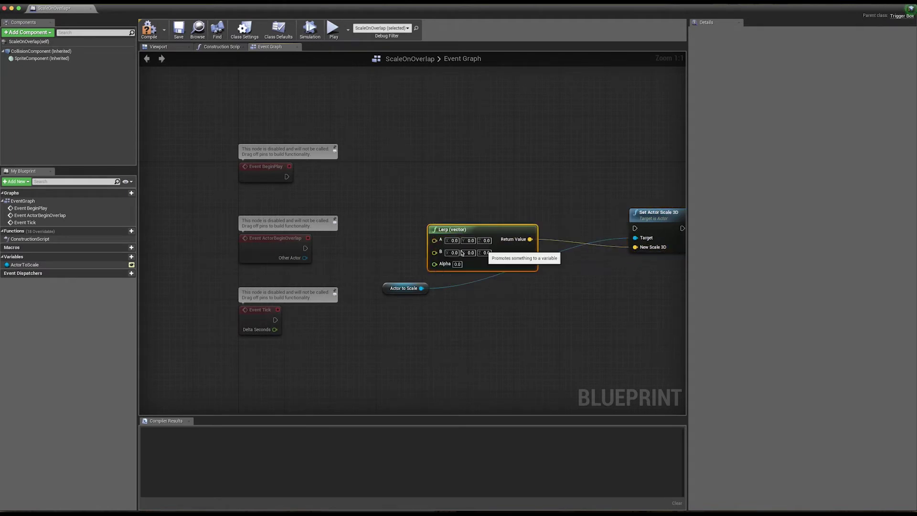
pyautogui.rightClick(434, 251)
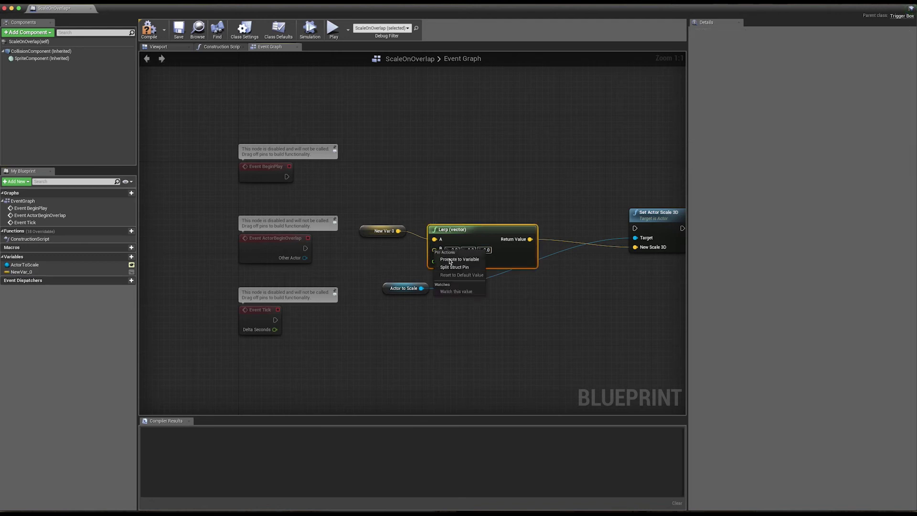
# Step: Promote the Lerp's B input to an instance-editable variable named EndScale
pyautogui.click(450, 260)
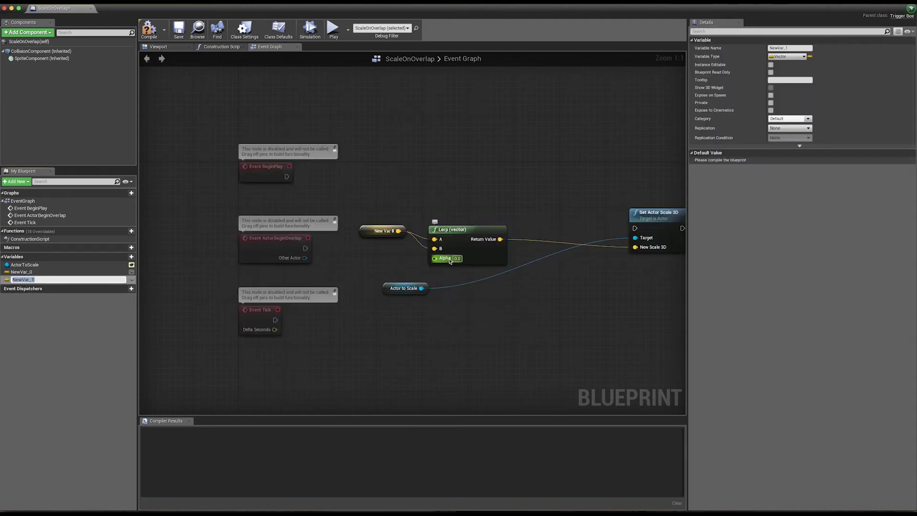
pyautogui.write('EndScale')
pyautogui.press('Return')
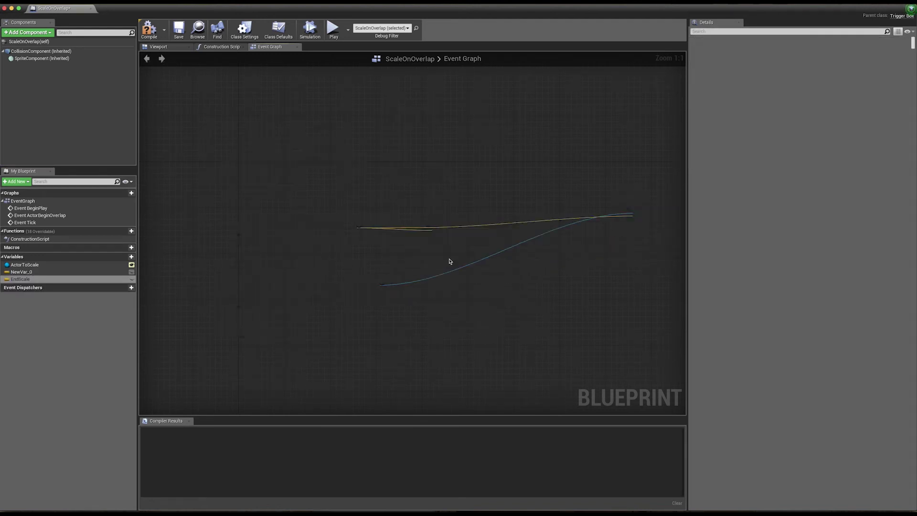
pyautogui.click(132, 279)
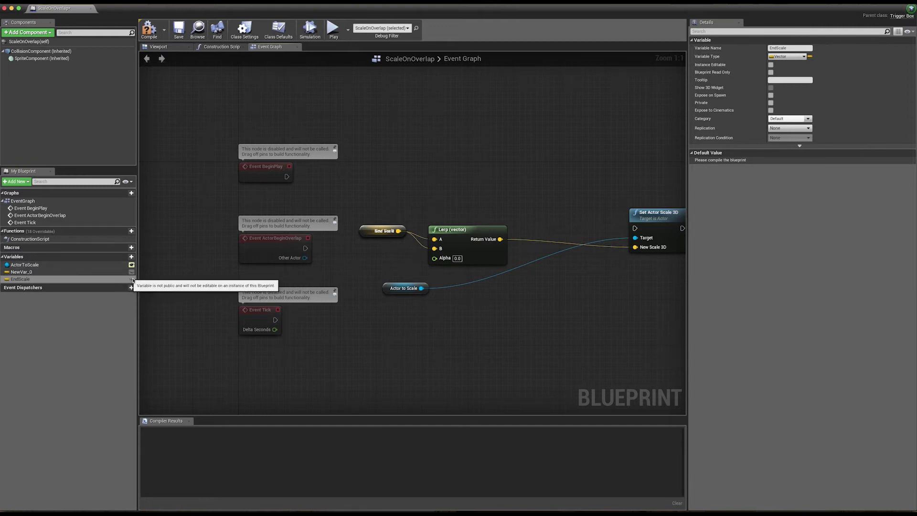
# Step: Rename NewVar_0 to StartScale, wire End Scale into Lerp B, and bring StartScale into the graph
pyautogui.click(41, 271)
pyautogui.doubleClick(41, 273)
pyautogui.write('StartScale')
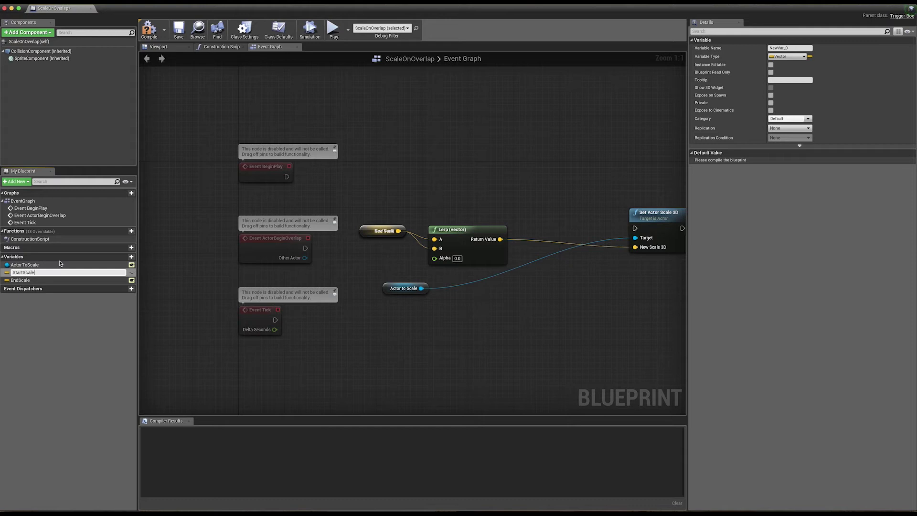
pyautogui.press('Return')
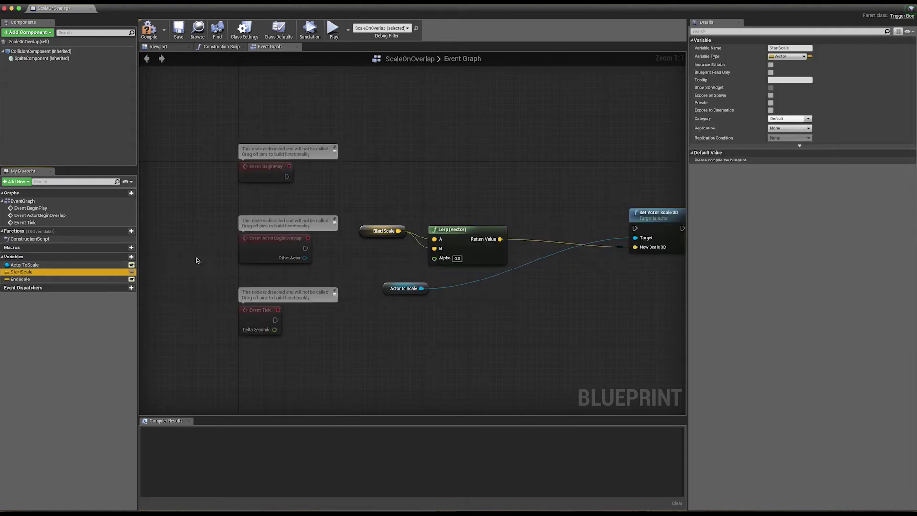
pyautogui.keyDown('ctrl'); pyautogui.moveTo(20, 279); pyautogui.dragTo(382, 253); pyautogui.keyUp('ctrl')
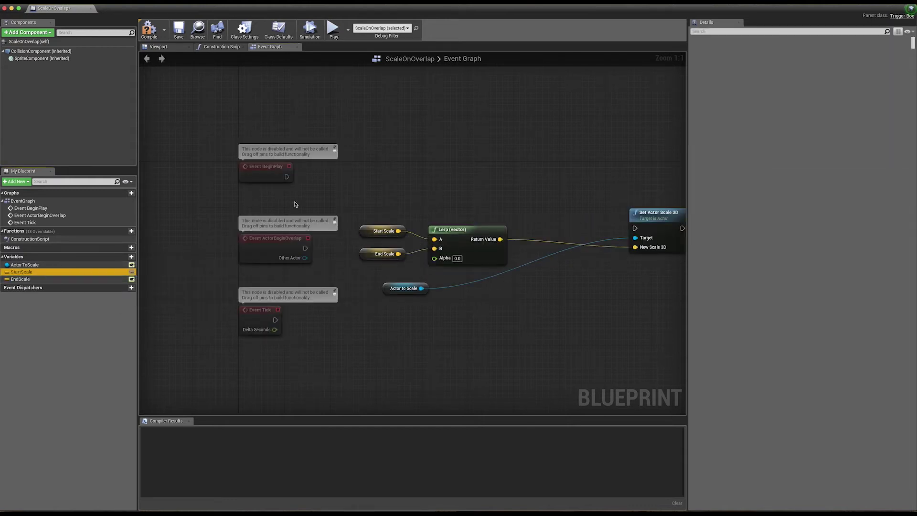
pyautogui.moveTo(22, 272); pyautogui.dragTo(452, 167)
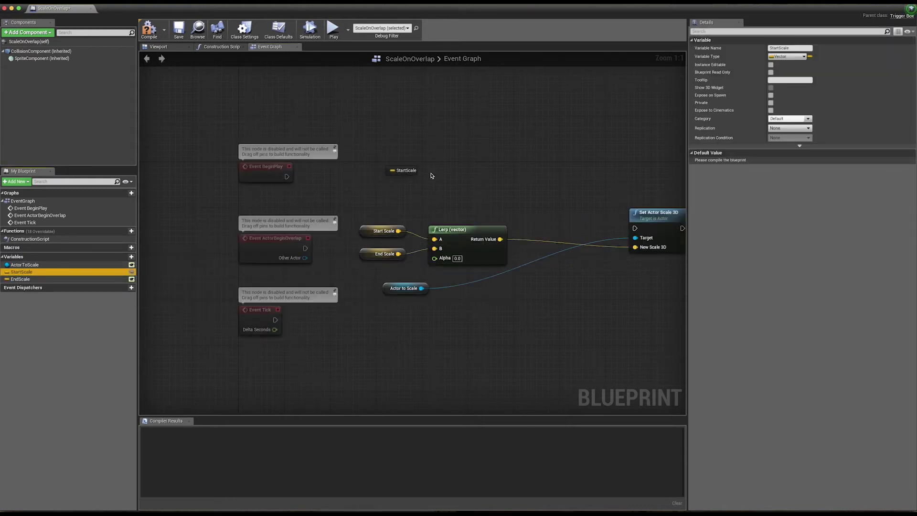
# Step: On Event BeginPlay, set StartScale to ActorToScale's Get Actor Scale 3D value
pyautogui.click(396, 289)
pyautogui.hotkey('ctrl', 'w')
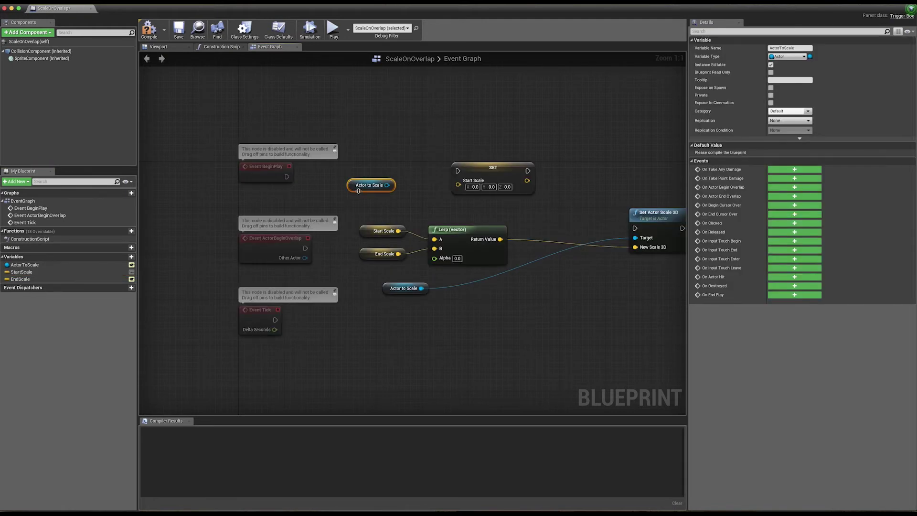
pyautogui.moveTo(363, 187)
pyautogui.mouseDown()
pyautogui.moveTo(278, 206)
pyautogui.moveTo(360, 178)
pyautogui.mouseUp()
pyautogui.write('get act scale')
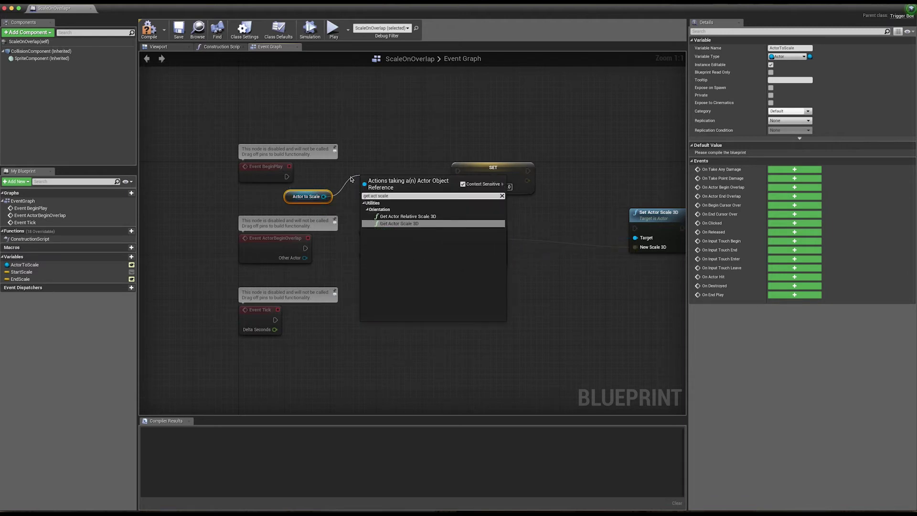
pyautogui.press('Return')
pyautogui.moveTo(423, 193); pyautogui.dragTo(457, 186)
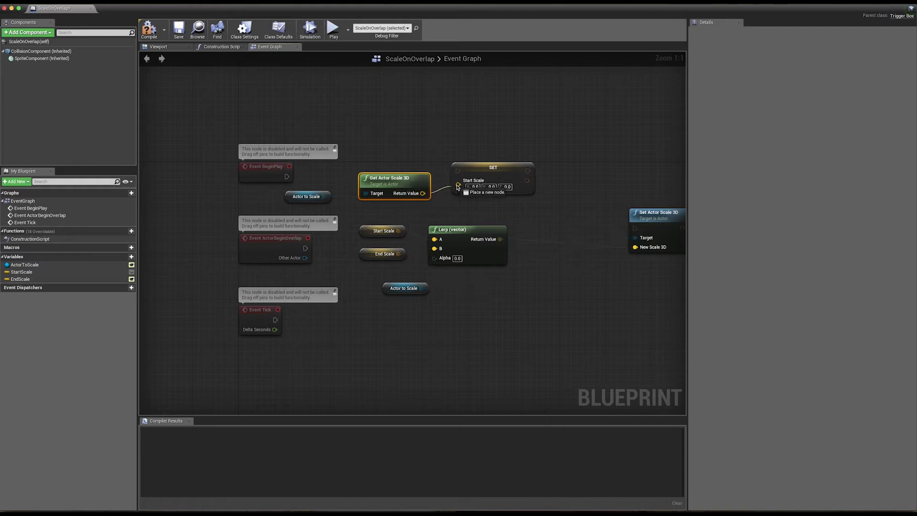
pyautogui.click(465, 180)
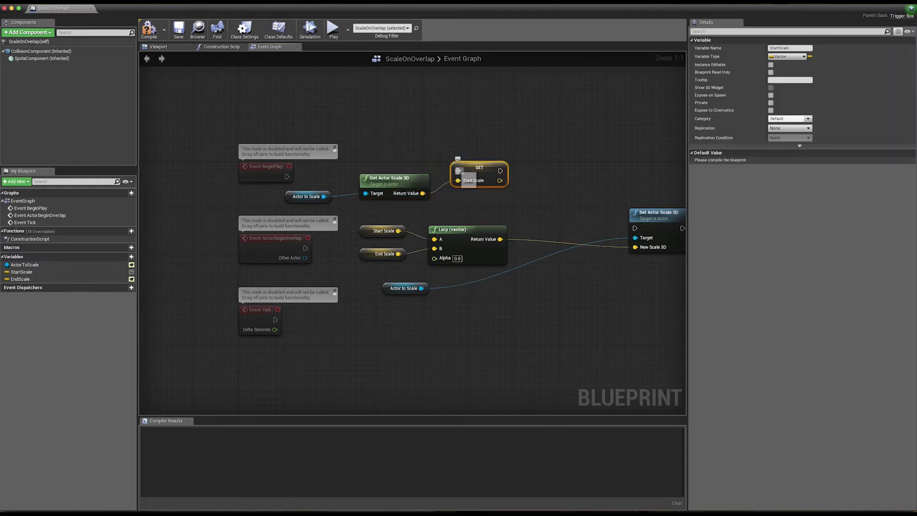
pyautogui.moveTo(457, 171)
pyautogui.mouseDown()
pyautogui.moveTo(286, 176)
pyautogui.moveTo(268, 160)
pyautogui.mouseUp()
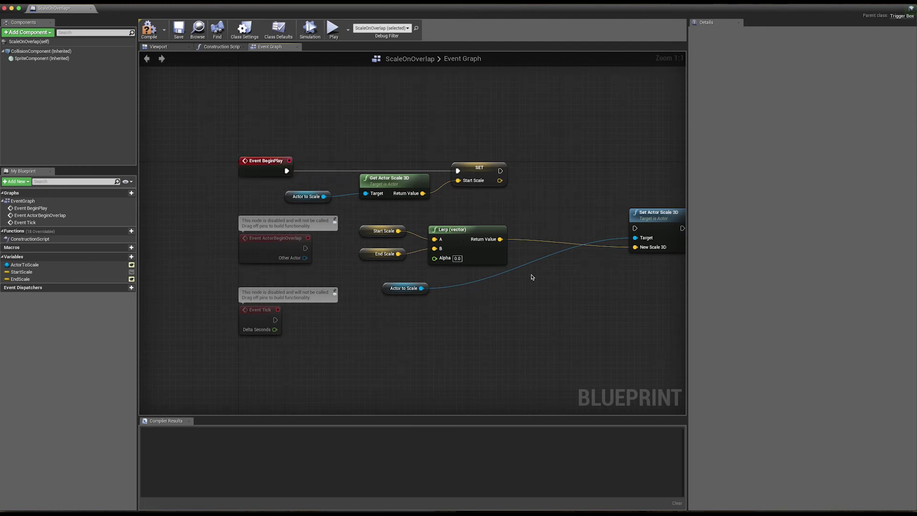
# Step: Zoom out and shift the Start Scale, End Scale and Lerp nodes to the right
pyautogui.scroll(-3, 501, 300)
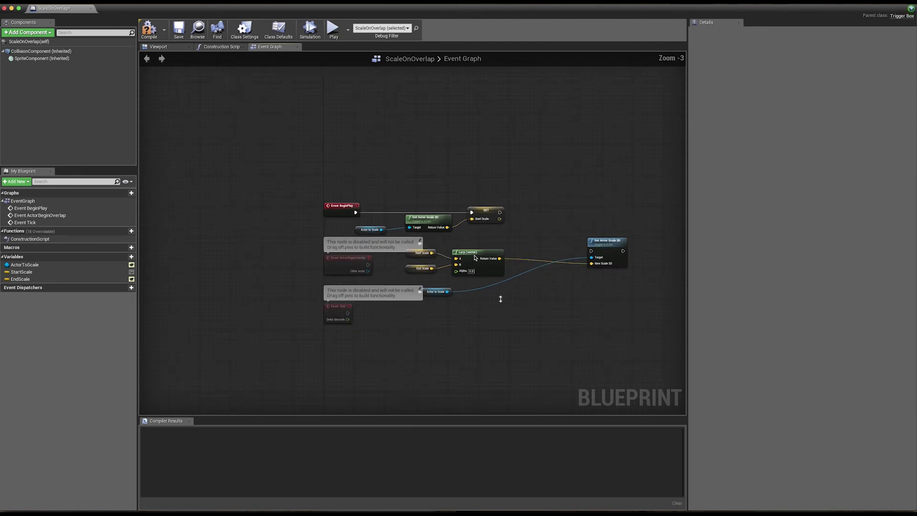
pyautogui.moveTo(514, 243); pyautogui.dragTo(415, 299)
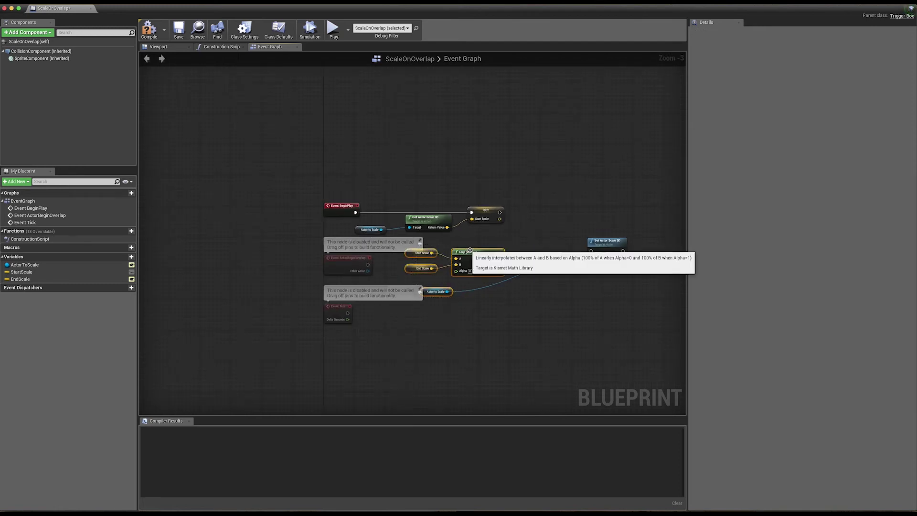
pyautogui.moveTo(496, 254); pyautogui.dragTo(576, 258)
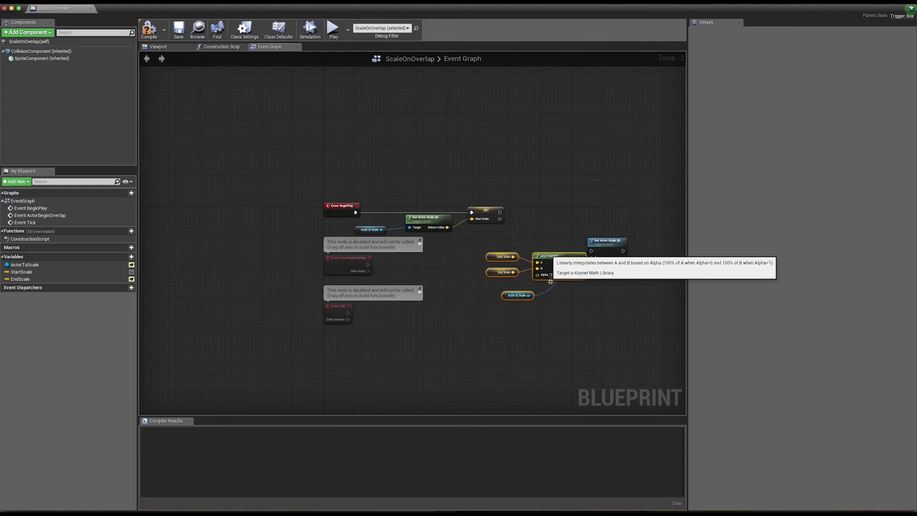
# Step: Add a Timeline named ScaleAlpha beside the events and realign the scale nodes around it
pyautogui.rightClick(485, 336)
pyautogui.write('Timeli')
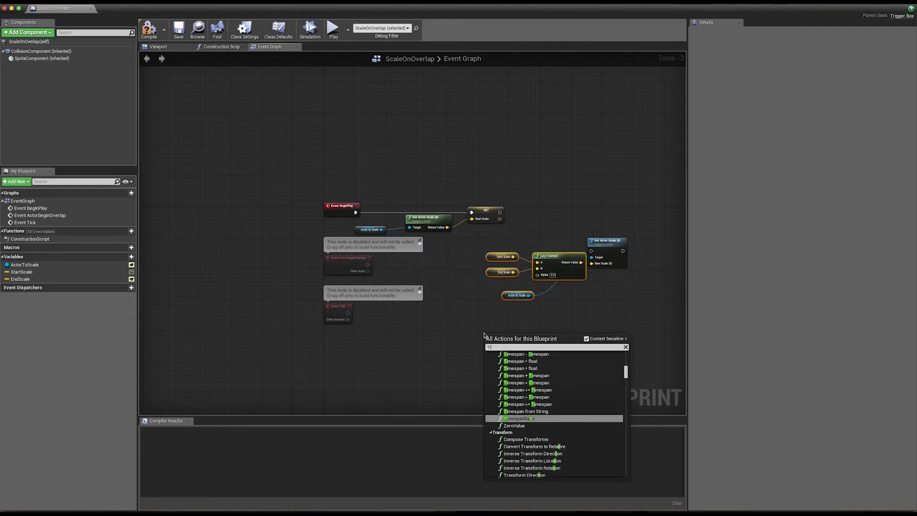
pyautogui.write('ne')
pyautogui.press('Return')
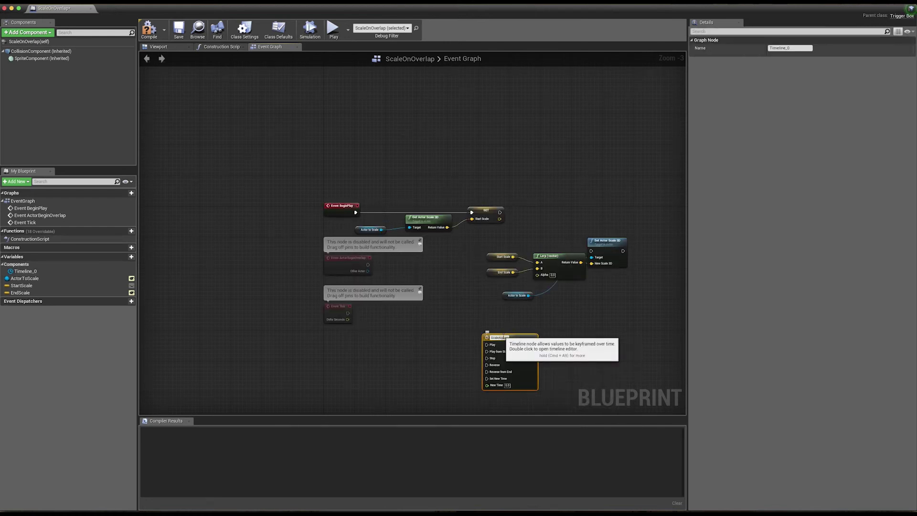
pyautogui.press('Return')
pyautogui.moveTo(518, 340)
pyautogui.mouseDown()
pyautogui.moveTo(451, 250)
pyautogui.moveTo(592, 251)
pyautogui.mouseUp()
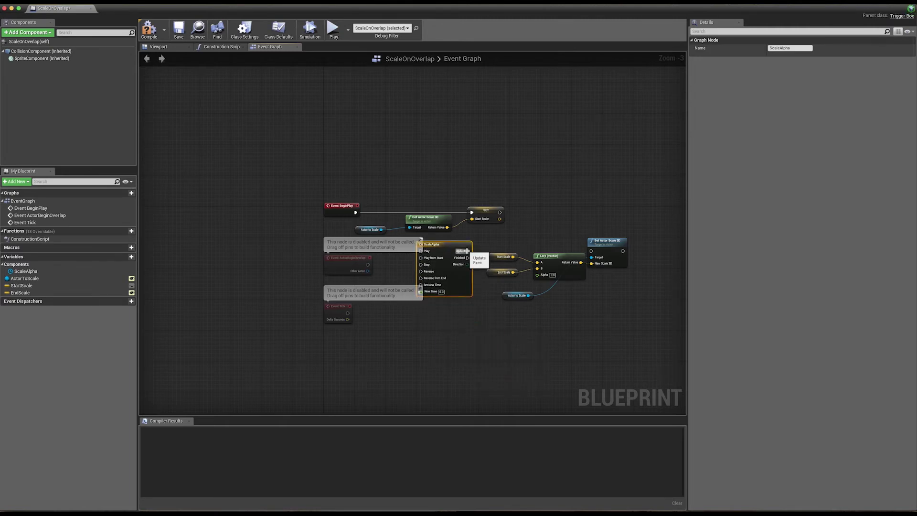
pyautogui.moveTo(481, 252)
pyautogui.mouseDown()
pyautogui.moveTo(564, 296)
pyautogui.moveTo(547, 306)
pyautogui.moveTo(544, 334)
pyautogui.moveTo(480, 277)
pyautogui.mouseUp()
pyautogui.click(490, 268)
pyautogui.moveTo(545, 309); pyautogui.dragTo(544, 280)
# Step: Add a float track named ScaleAlpha to the timeline with two curve keys
pyautogui.doubleClick(451, 246)
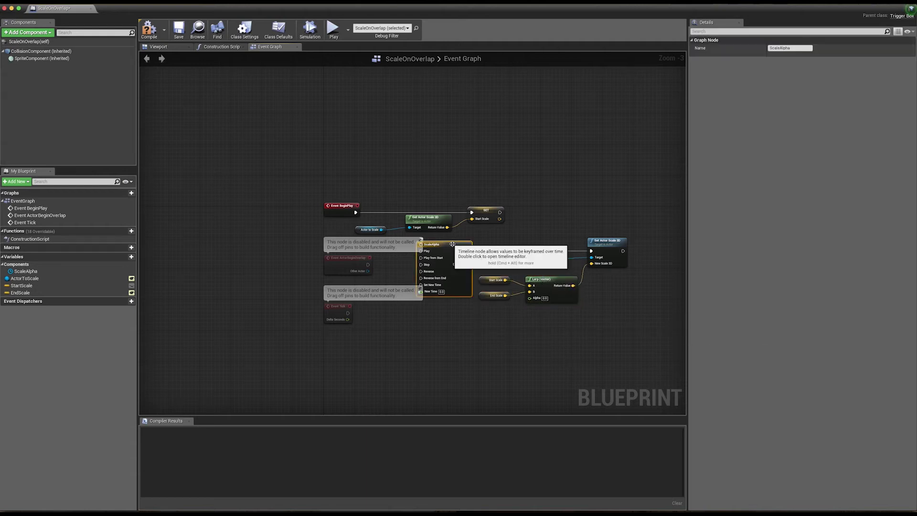
pyautogui.click(147, 67)
pyautogui.write('ScaleAlpha')
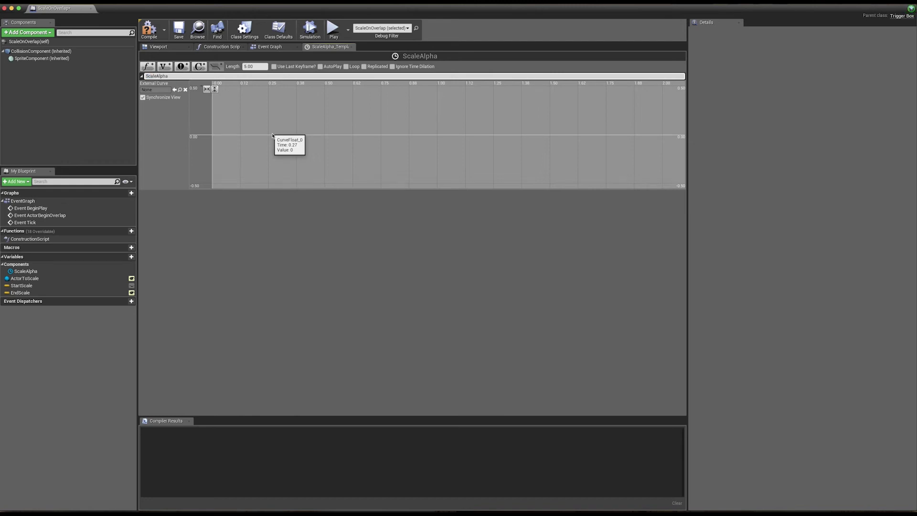
pyautogui.press('Return')
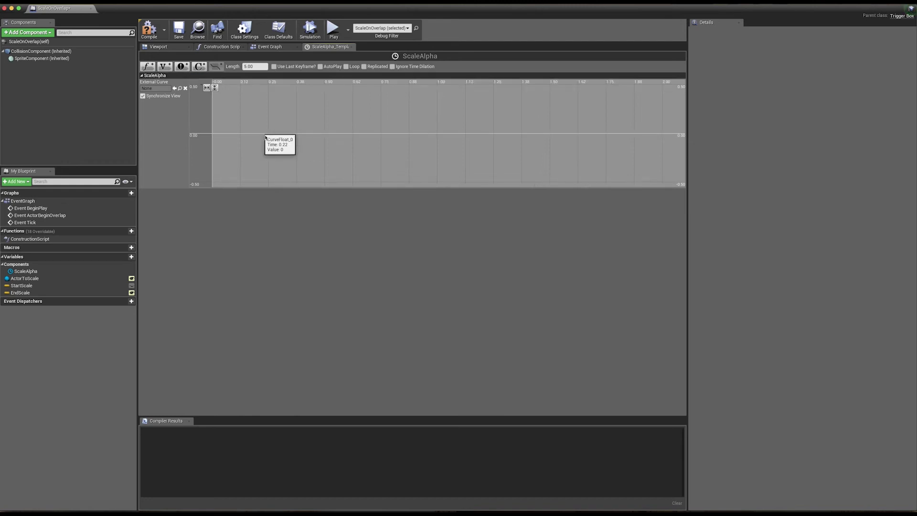
pyautogui.rightClick(263, 134)
pyautogui.click(273, 143)
pyautogui.rightClick(302, 134)
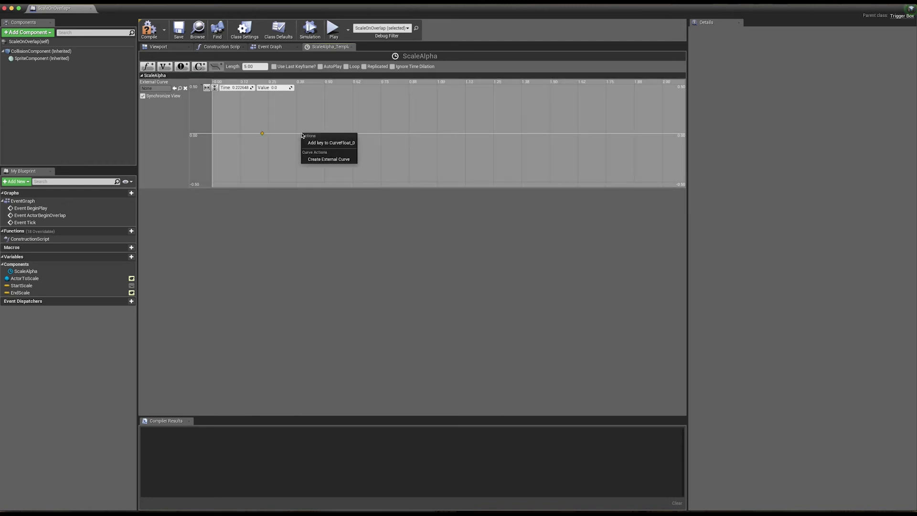
pyautogui.click(312, 143)
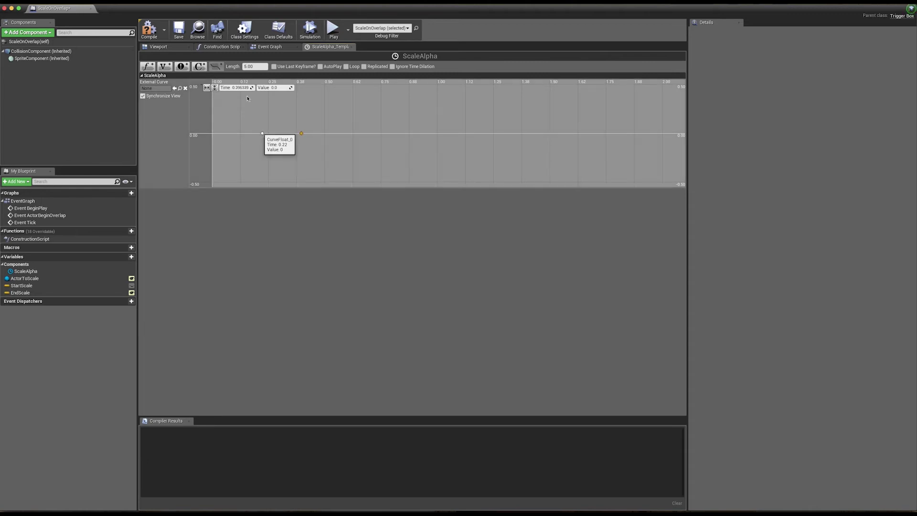
# Step: Set the second key's value to 1 and the timeline length to 1.00, then fit the curve
pyautogui.click(301, 135)
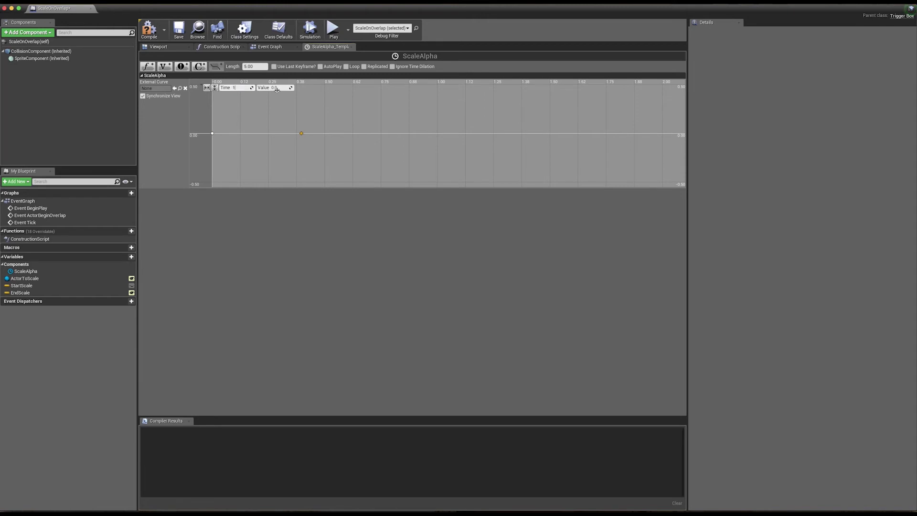
pyautogui.write('1')
pyautogui.press('Return')
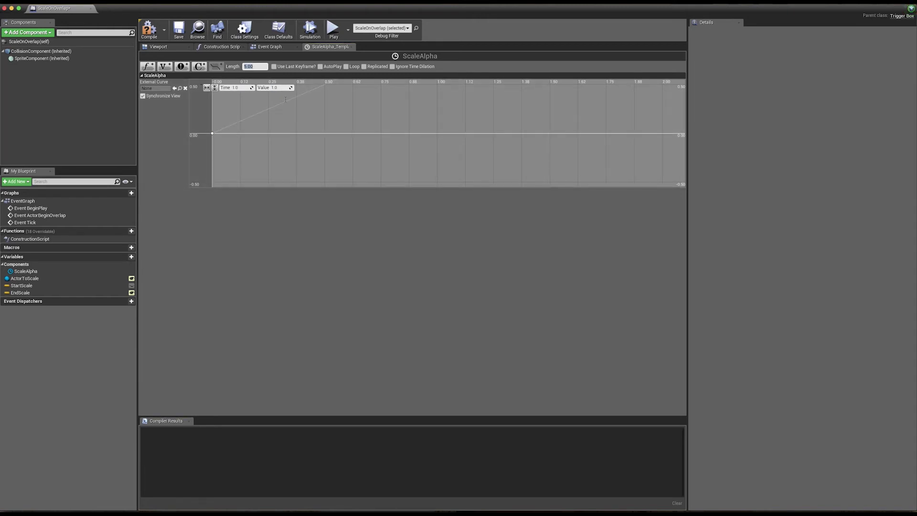
pyautogui.write('1')
pyautogui.press('Return')
pyautogui.click(215, 88)
pyautogui.click(206, 88)
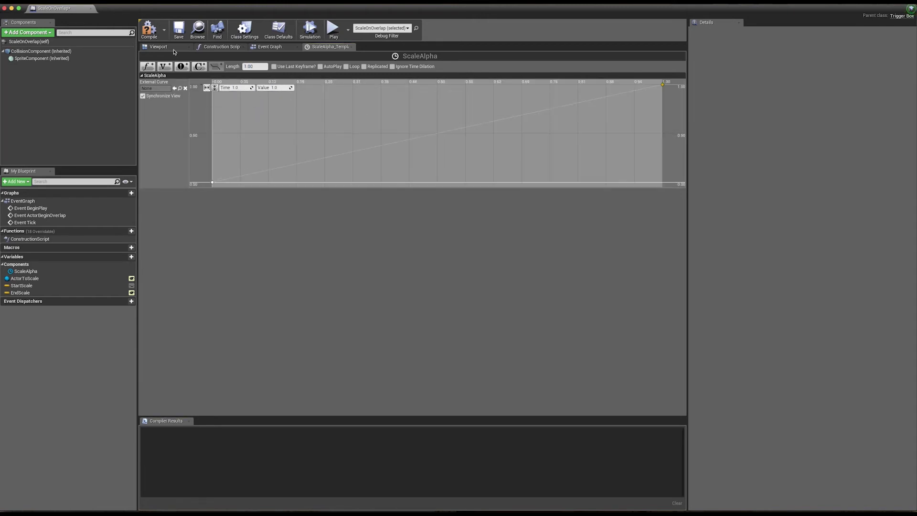
# Step: Wire the begin-overlap event into the timeline's Play and move the scale nodes aside
pyautogui.click(265, 48)
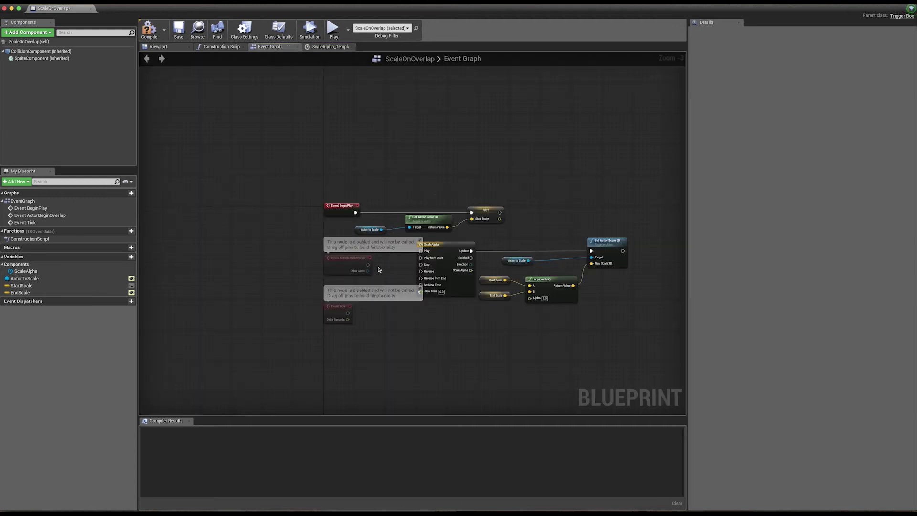
pyautogui.moveTo(368, 264); pyautogui.dragTo(483, 246)
pyautogui.moveTo(583, 280); pyautogui.dragTo(615, 306)
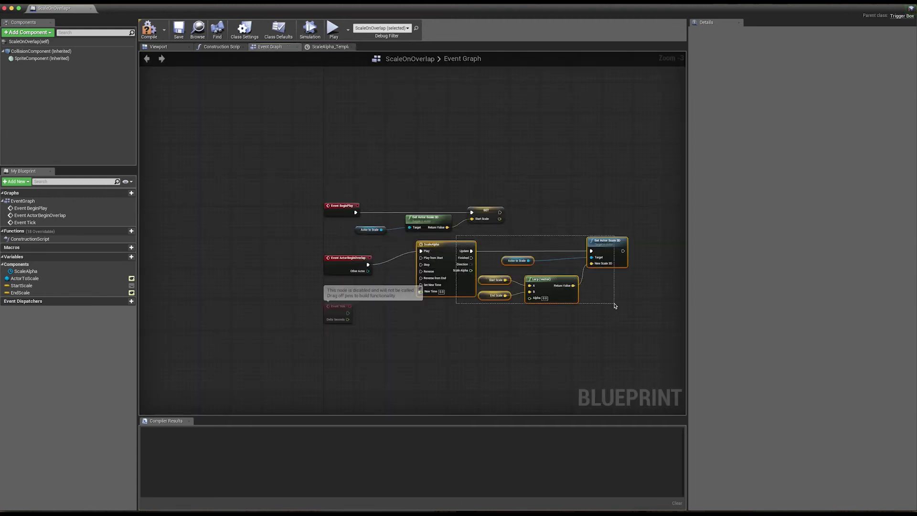
pyautogui.moveTo(452, 245); pyautogui.dragTo(484, 276)
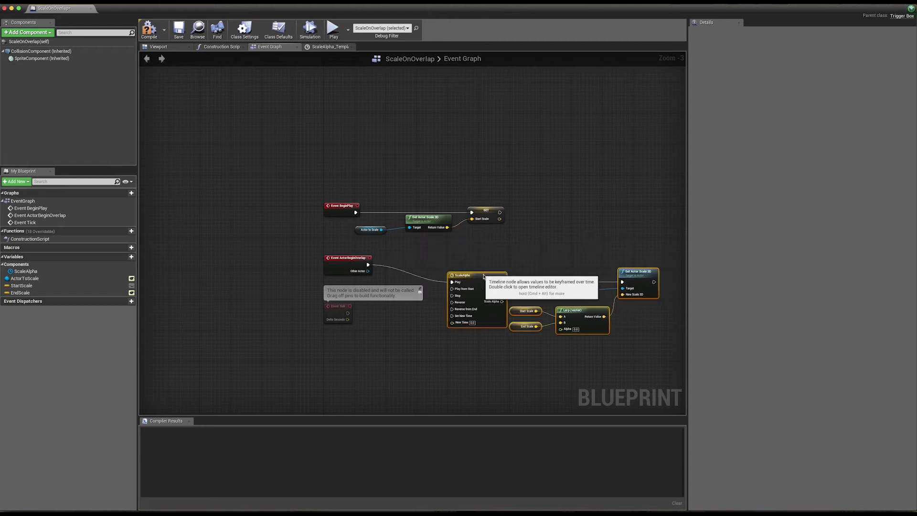
# Step: Add an Event ActorEndOverlap that reverses the ScaleAlpha timeline, then compile
pyautogui.rightClick(342, 366)
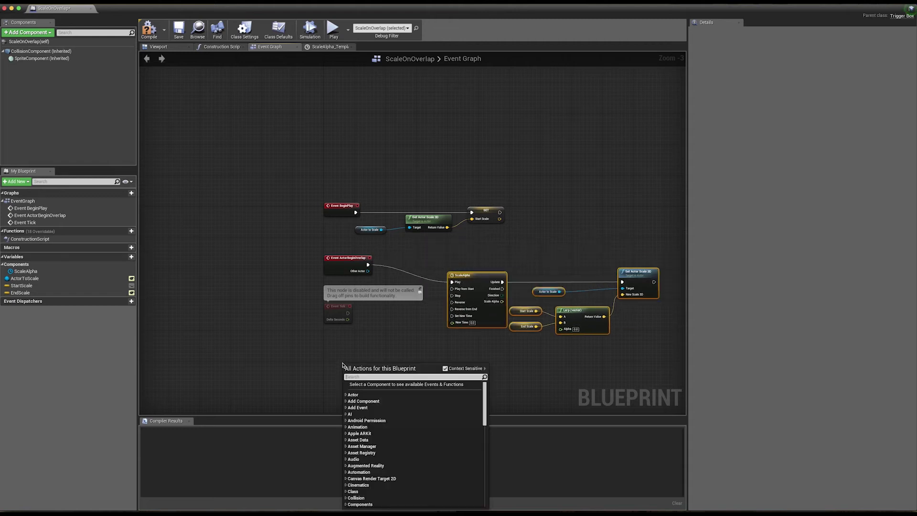
pyautogui.write('End Overla')
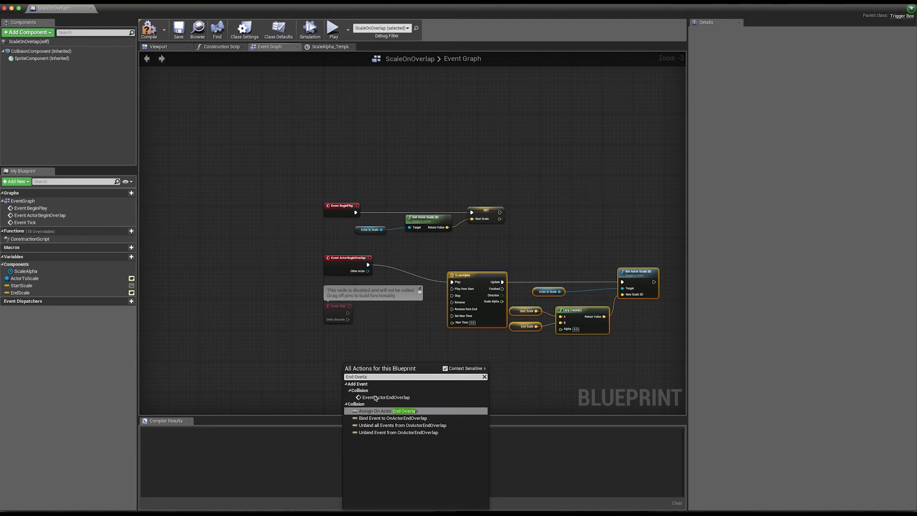
pyautogui.click(375, 398)
pyautogui.moveTo(385, 371); pyautogui.dragTo(452, 302)
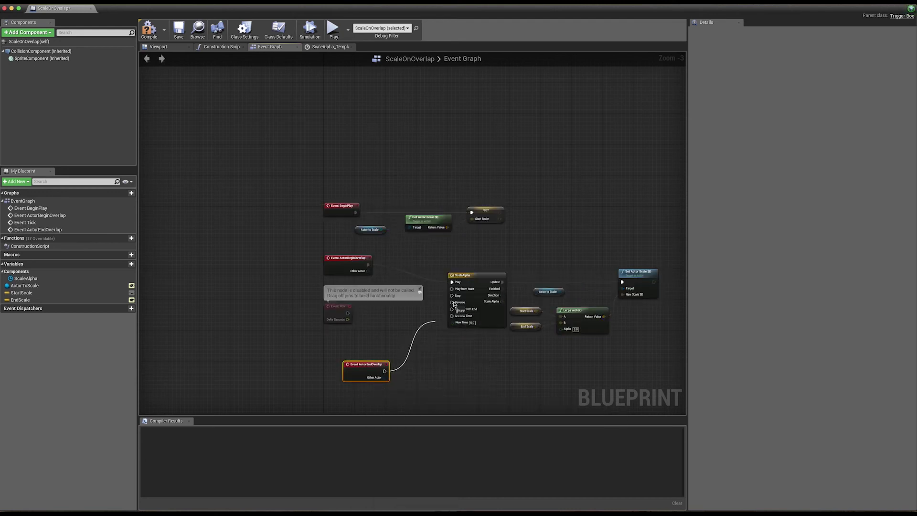
pyautogui.moveTo(371, 364); pyautogui.dragTo(355, 344)
pyautogui.click(525, 327)
pyautogui.press('F7')
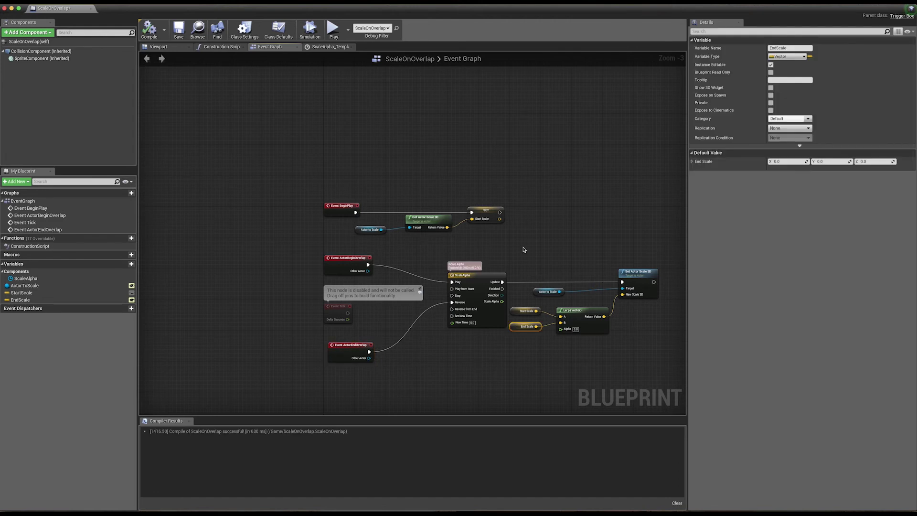
# Step: Connect the timeline's Scale Alpha output to the Lerp's Alpha and compile
pyautogui.moveTo(467, 276); pyautogui.dragTo(448, 278)
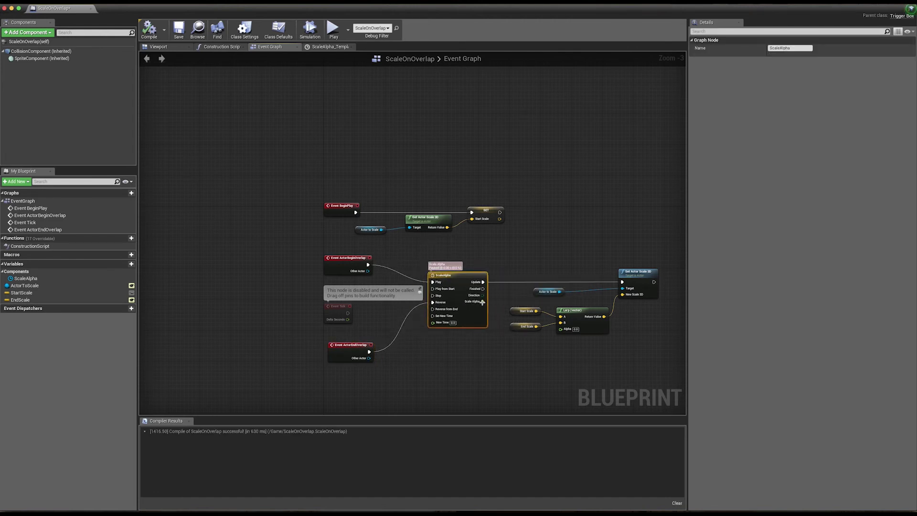
pyautogui.moveTo(482, 301)
pyautogui.mouseDown()
pyautogui.moveTo(562, 333)
pyautogui.moveTo(526, 340)
pyautogui.mouseUp()
pyautogui.click(551, 330)
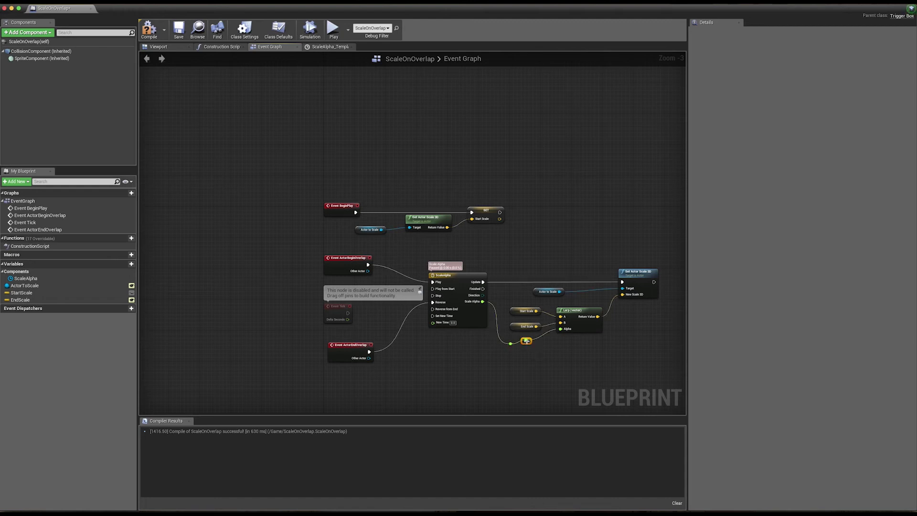
pyautogui.click(149, 29)
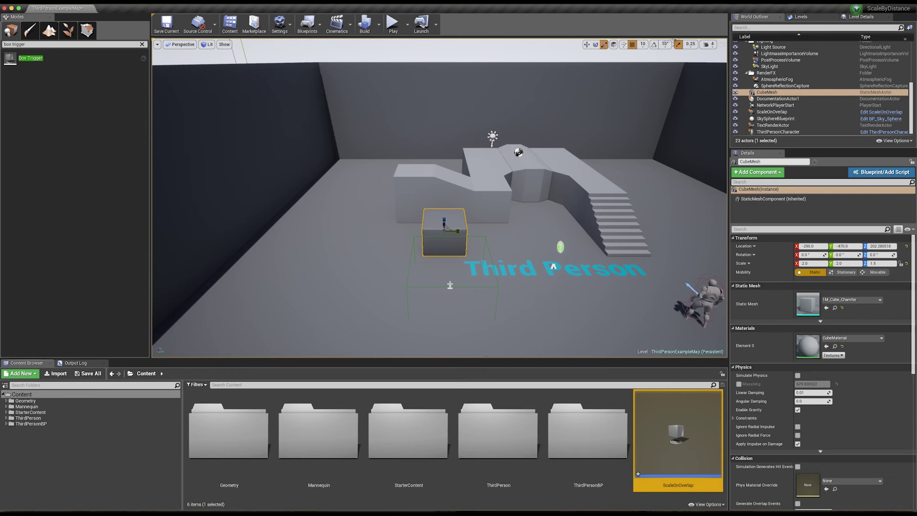
# Step: Play the level, walk the character into the trigger to watch the box grow, then stop
pyautogui.press('Escape')
pyautogui.click(391, 27)
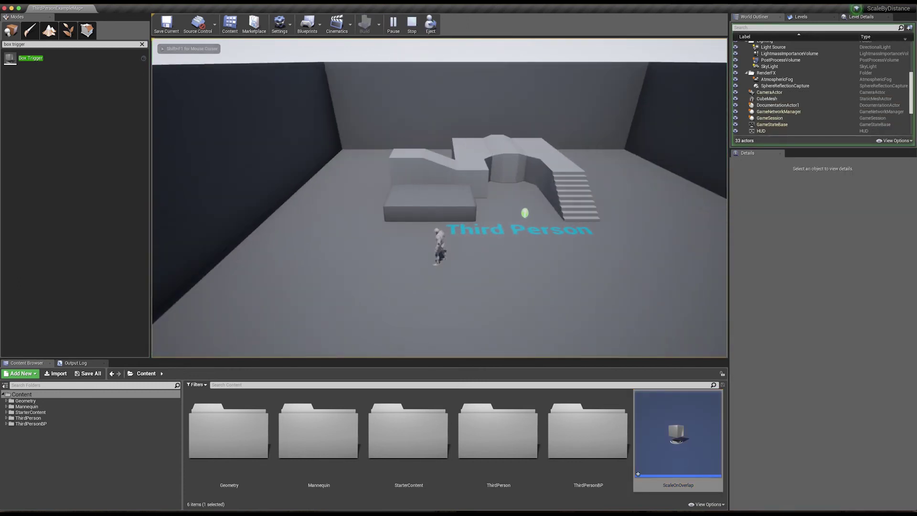
pyautogui.press('s')
pyautogui.press('w')
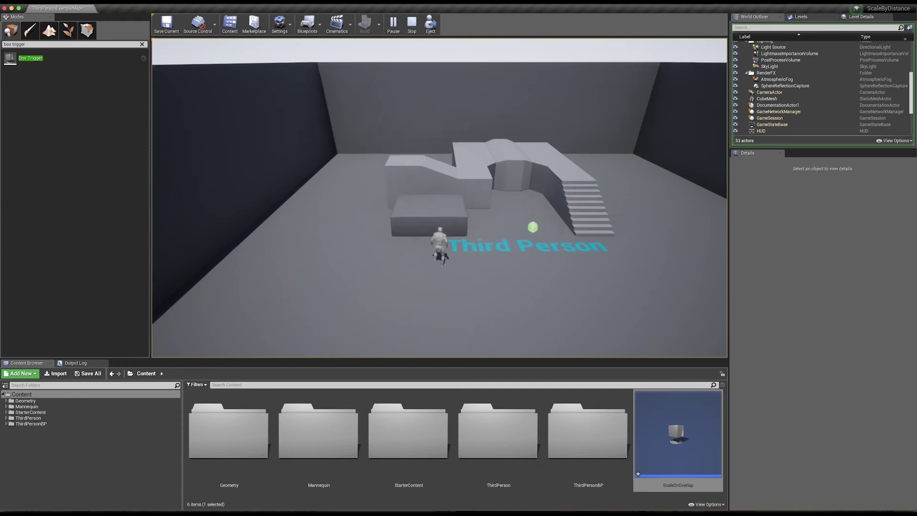
pyautogui.press('s')
pyautogui.press('w')
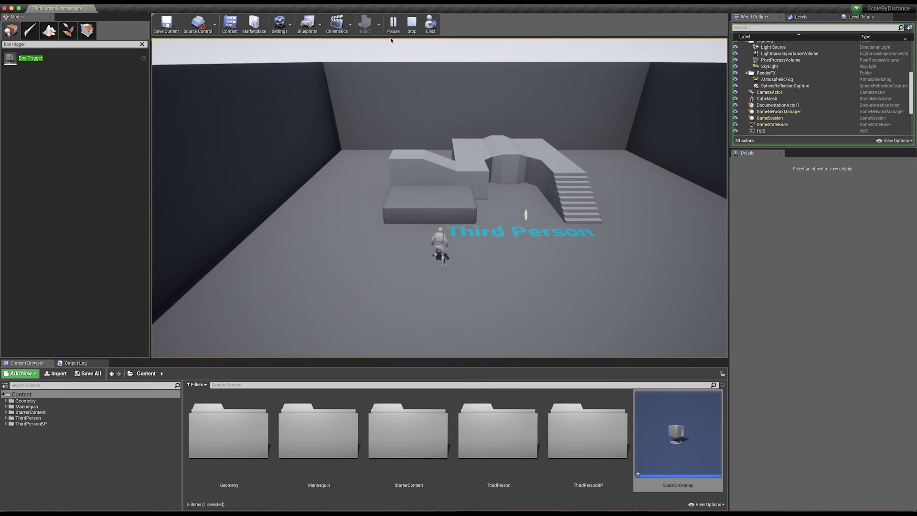
pyautogui.press('Escape')
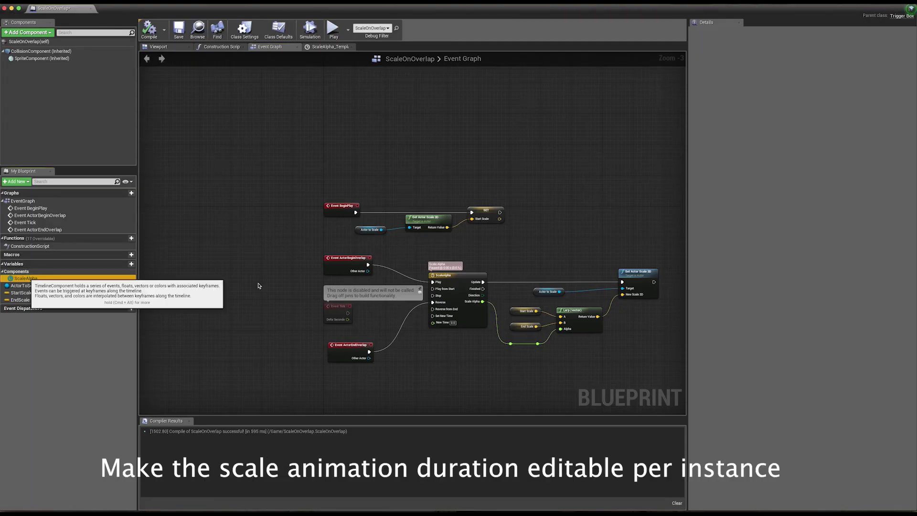
# Step: Add a ScaleAlpha timeline getter and pull a Set Play Rate node from it
pyautogui.moveTo(26, 278)
pyautogui.mouseDown()
pyautogui.moveTo(488, 241)
pyautogui.moveTo(596, 202)
pyautogui.moveTo(500, 212)
pyautogui.moveTo(528, 223)
pyautogui.mouseUp()
pyautogui.click(521, 245)
pyautogui.write('set play rate')
pyautogui.press('Return')
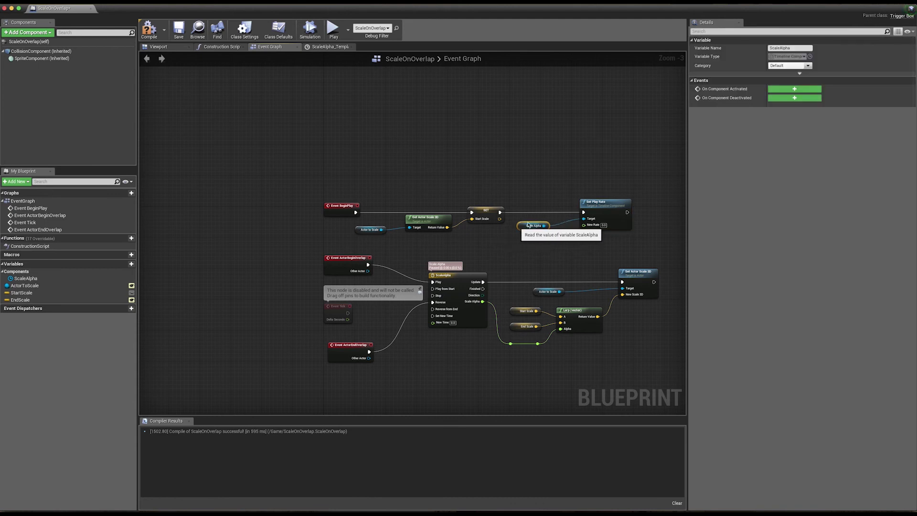
pyautogui.moveTo(597, 202); pyautogui.dragTo(645, 202)
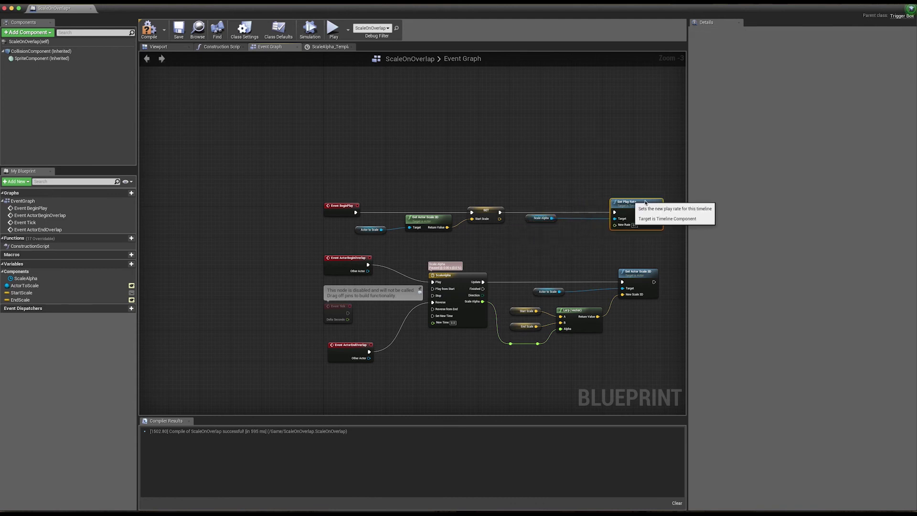
# Step: Create an instance-editable Float variable ScaleAnimDuration and place its getter in the graph
pyautogui.click(124, 265)
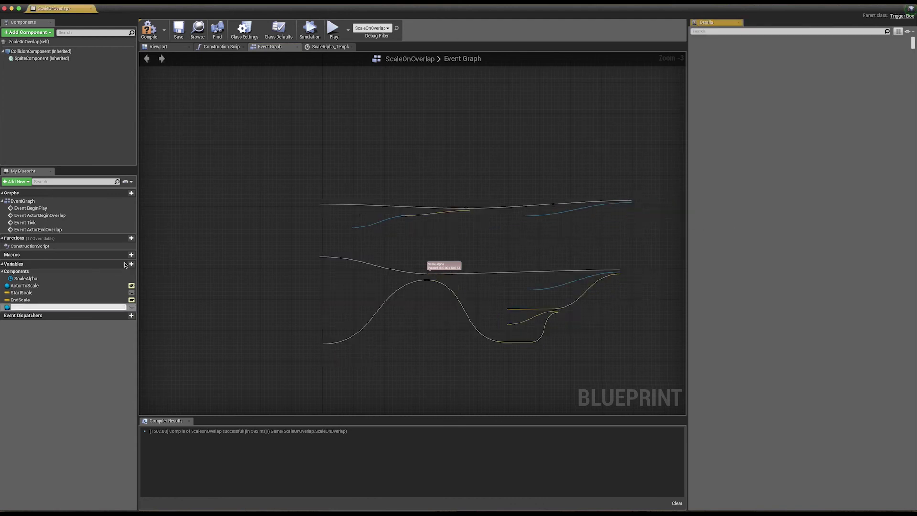
pyautogui.write('ScaleAnimDuration')
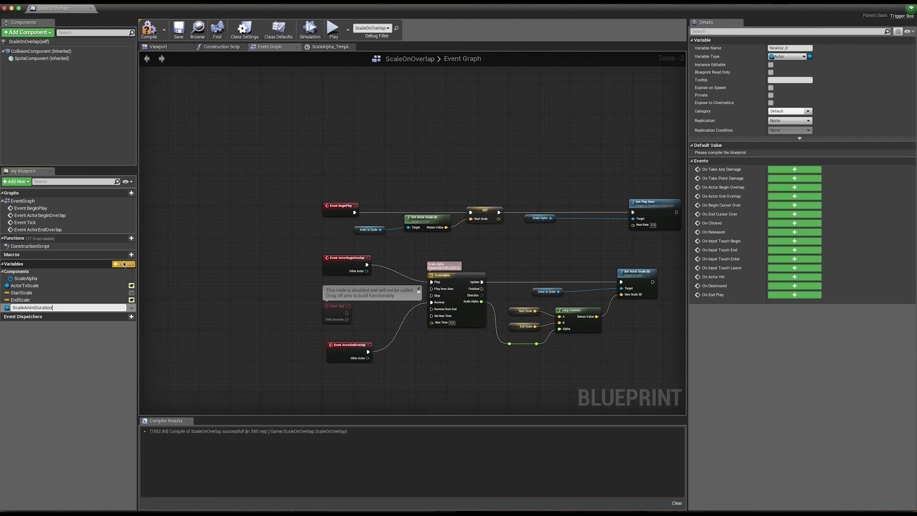
pyautogui.press('Return')
pyautogui.click(7, 307)
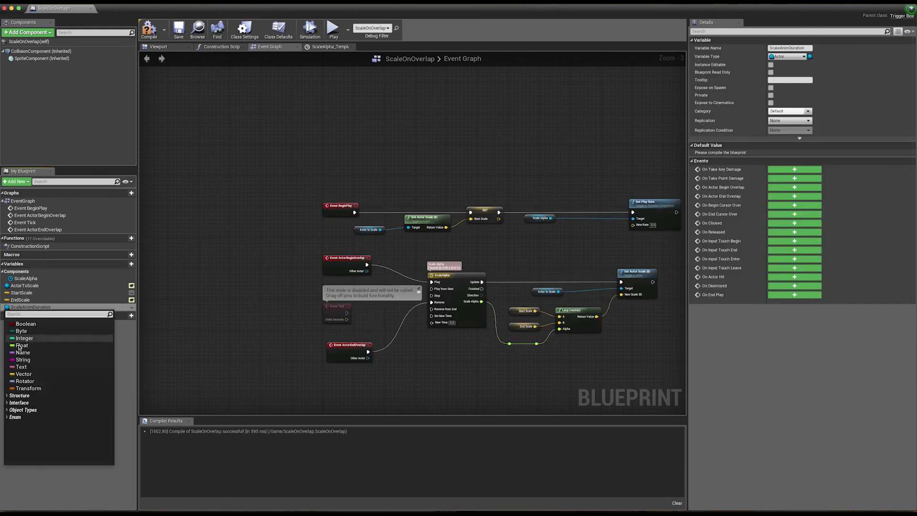
pyautogui.click(20, 345)
pyautogui.click(131, 308)
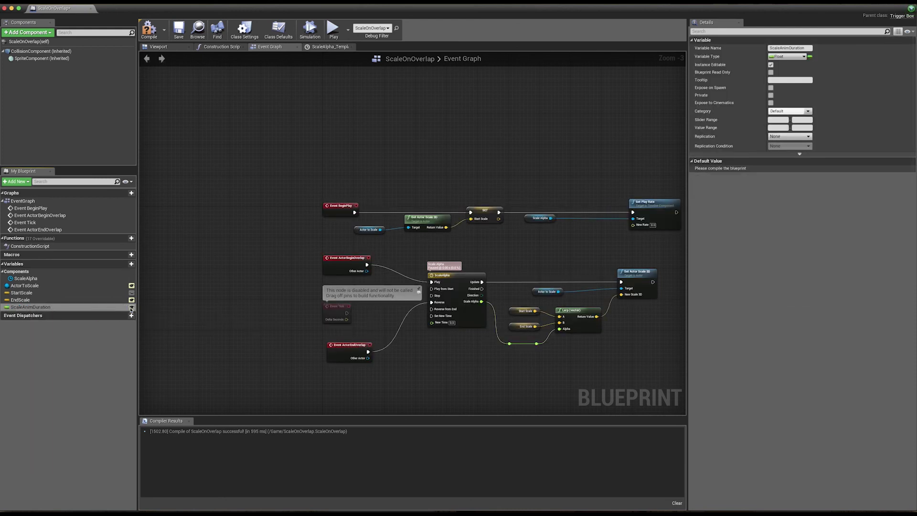
pyautogui.moveTo(38, 309); pyautogui.dragTo(523, 239)
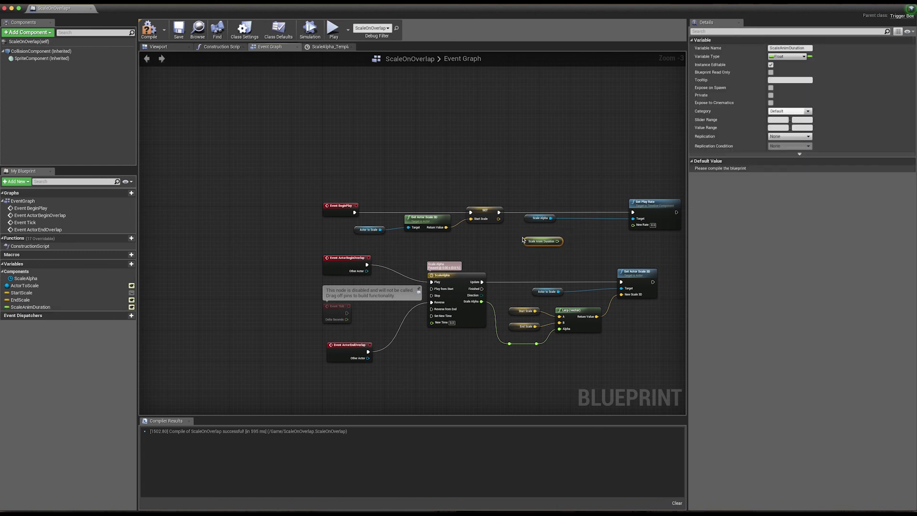
# Step: Add a float ÷ float node with ScaleAnimDuration wired in as the divisor
pyautogui.rightClick(579, 235)
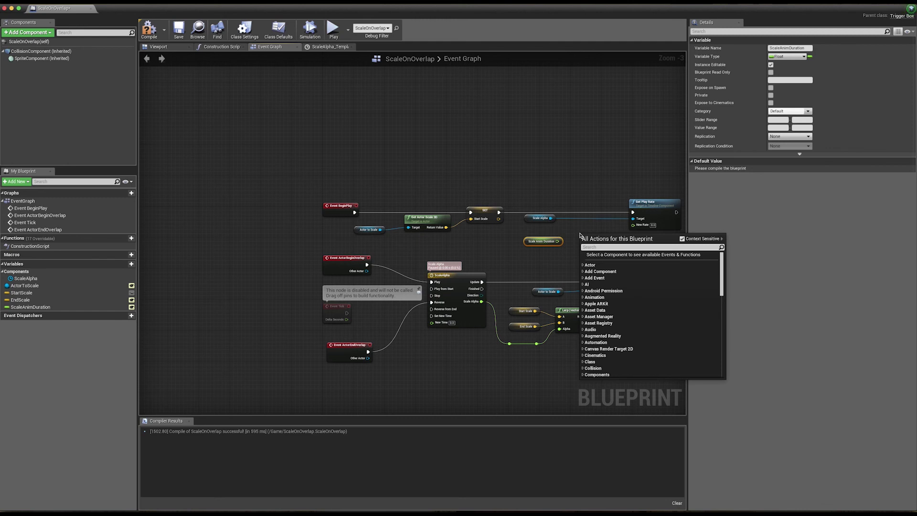
pyautogui.write('/ float')
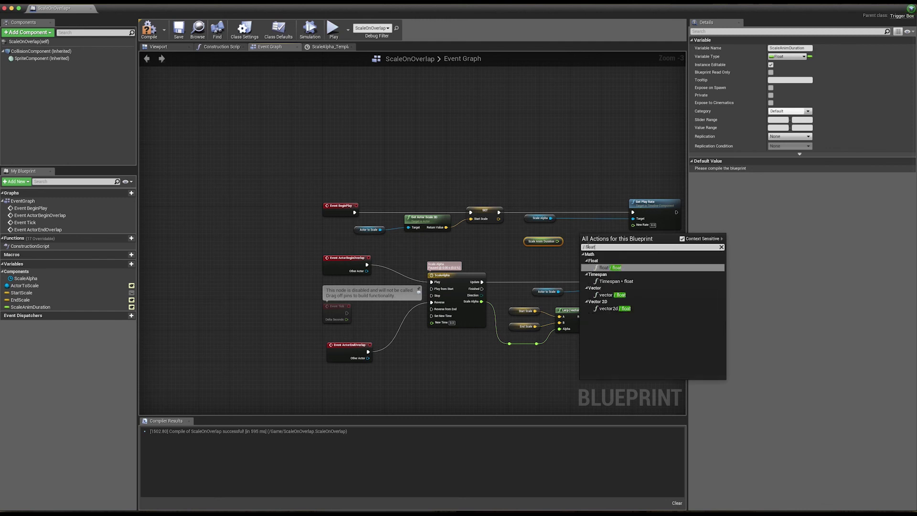
pyautogui.press('Return')
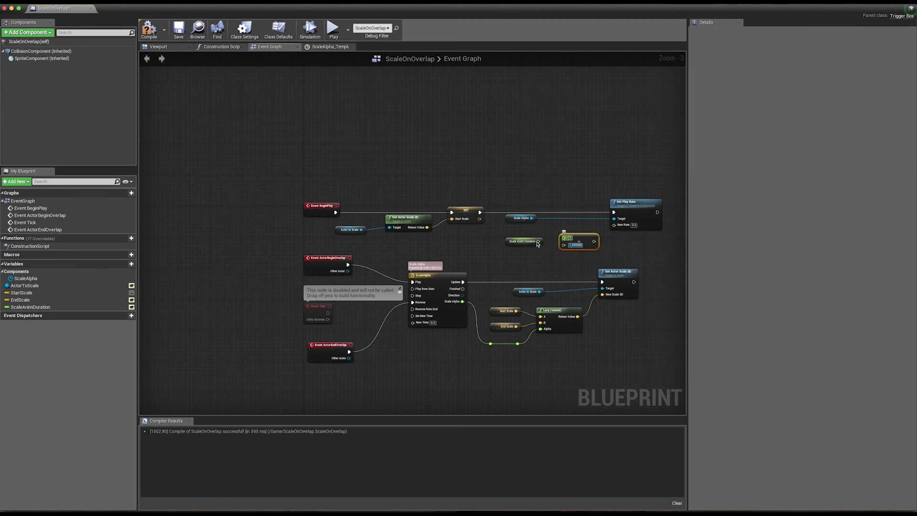
pyautogui.moveTo(538, 241)
pyautogui.mouseDown()
pyautogui.moveTo(563, 246)
pyautogui.moveTo(615, 227)
pyautogui.mouseUp()
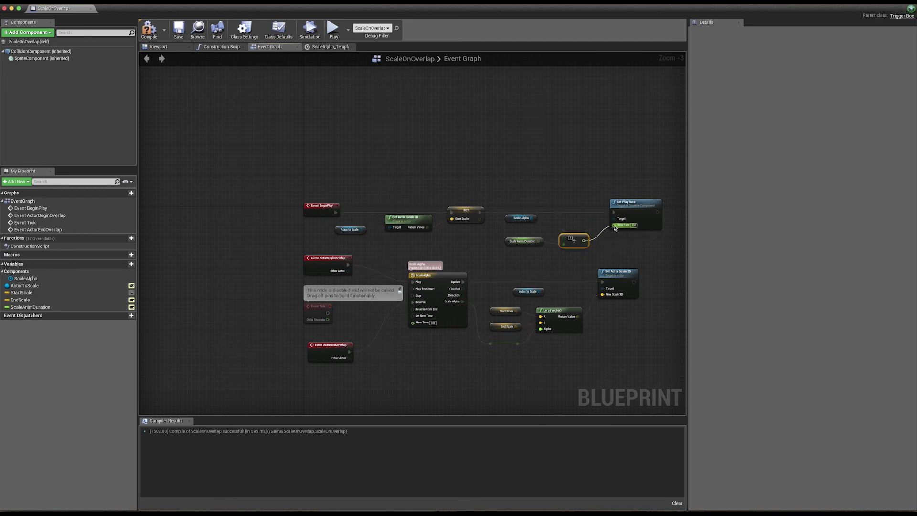
# Step: Compile, set ScaleAnimDuration's default value to 1, and recompile the blueprint
pyautogui.click(149, 36)
pyautogui.click(511, 240)
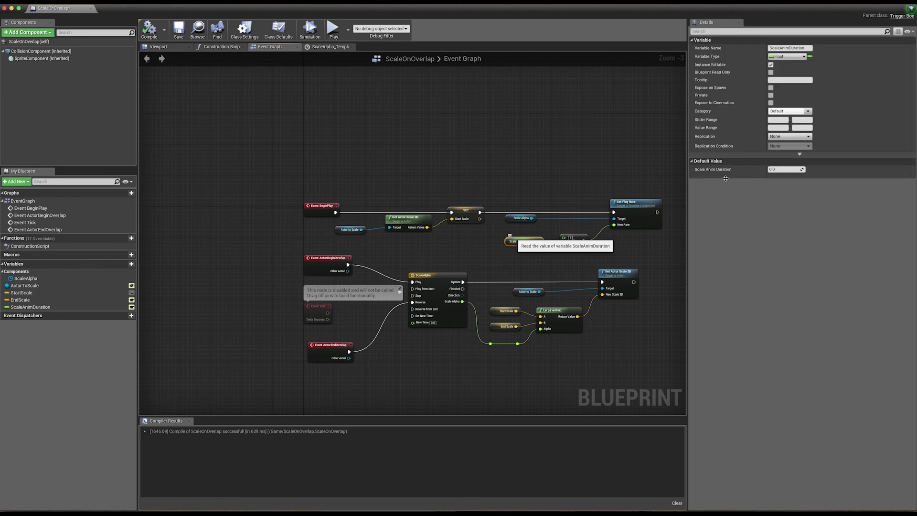
pyautogui.click(786, 169)
pyautogui.write('1')
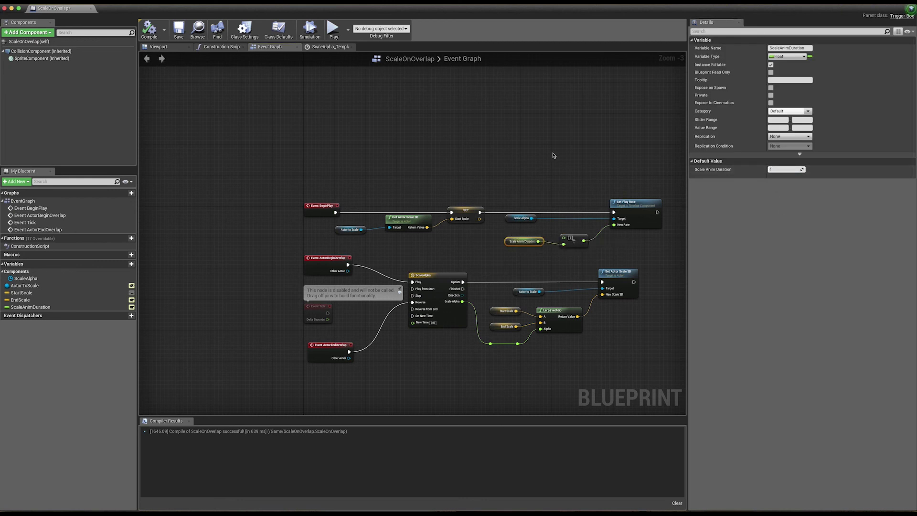
pyautogui.click(553, 155)
pyautogui.click(149, 34)
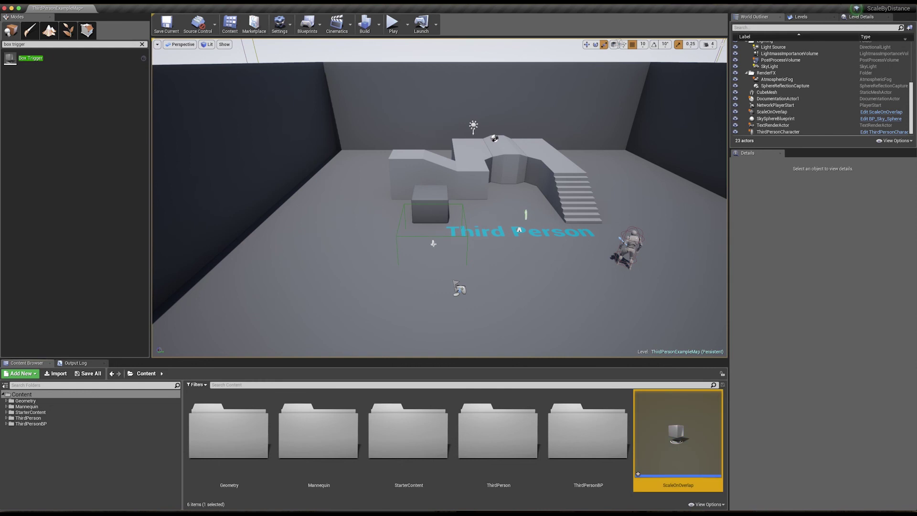
# Step: Select the ScaleOnOverlap trigger, play the level, stop, then replay and walk the character around
pyautogui.click(434, 242)
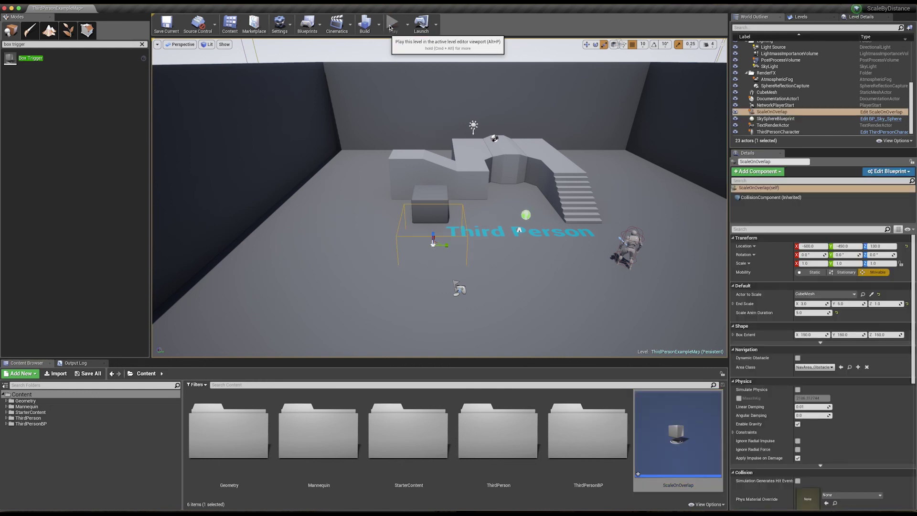
pyautogui.click(390, 27)
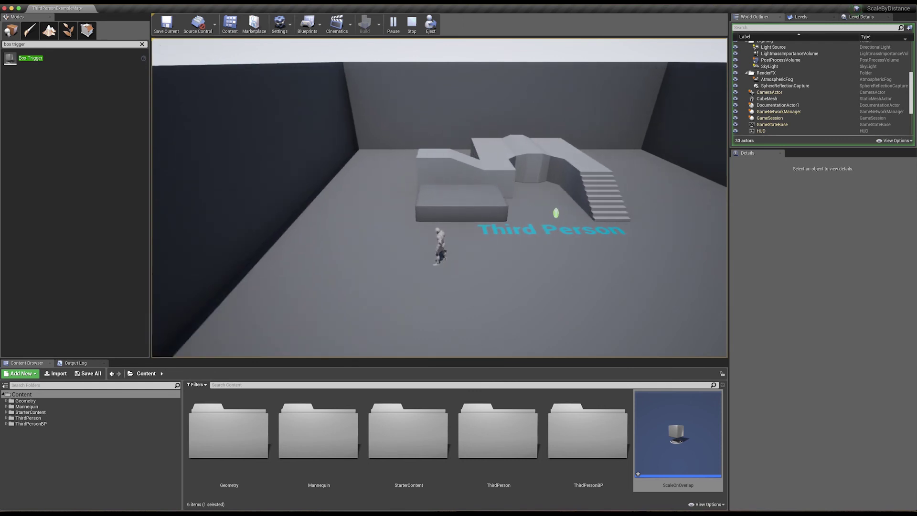
pyautogui.press('Escape')
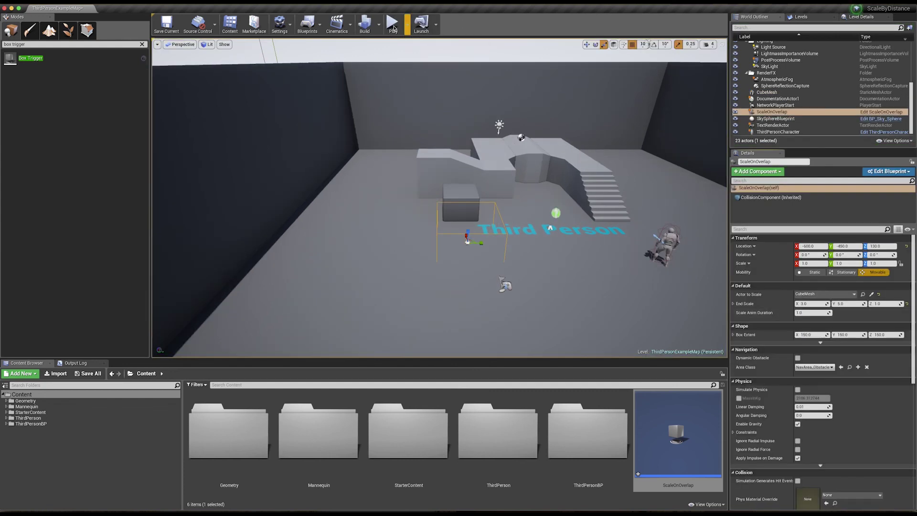
pyautogui.click(394, 28)
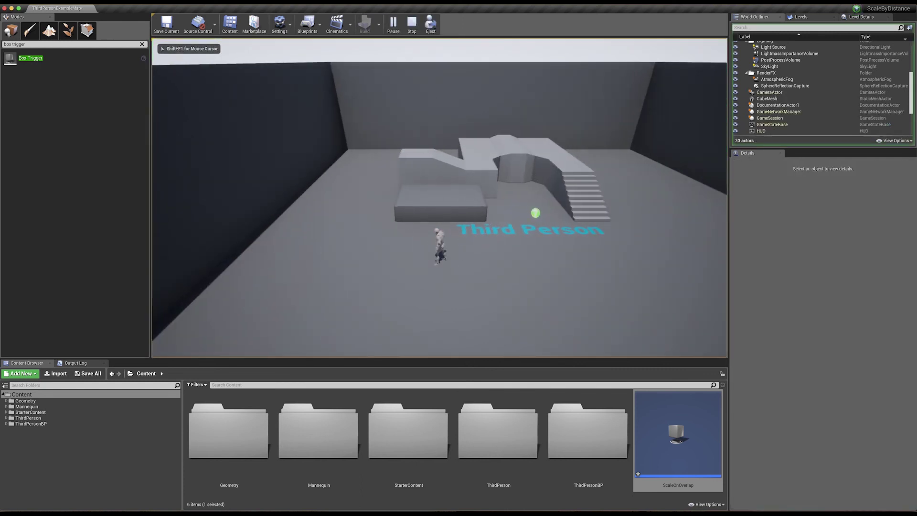
pyautogui.press('s')
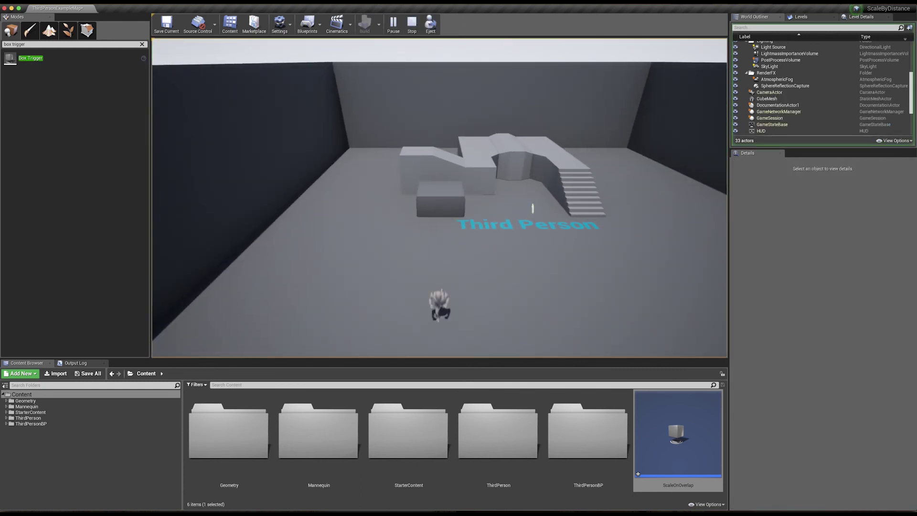